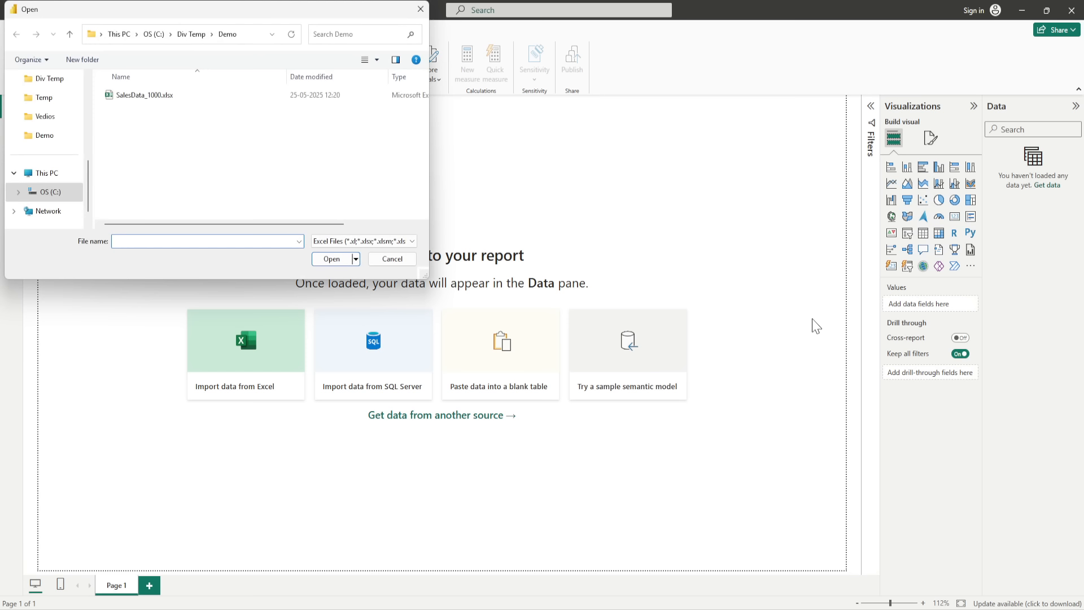
- Show all file types, choose DataType_Demo_5000_WithErrors.csv from the Demo folder, and bring it into Power Query with Transform Data
{"action": "left_click", "coordinate": [384, 242]}
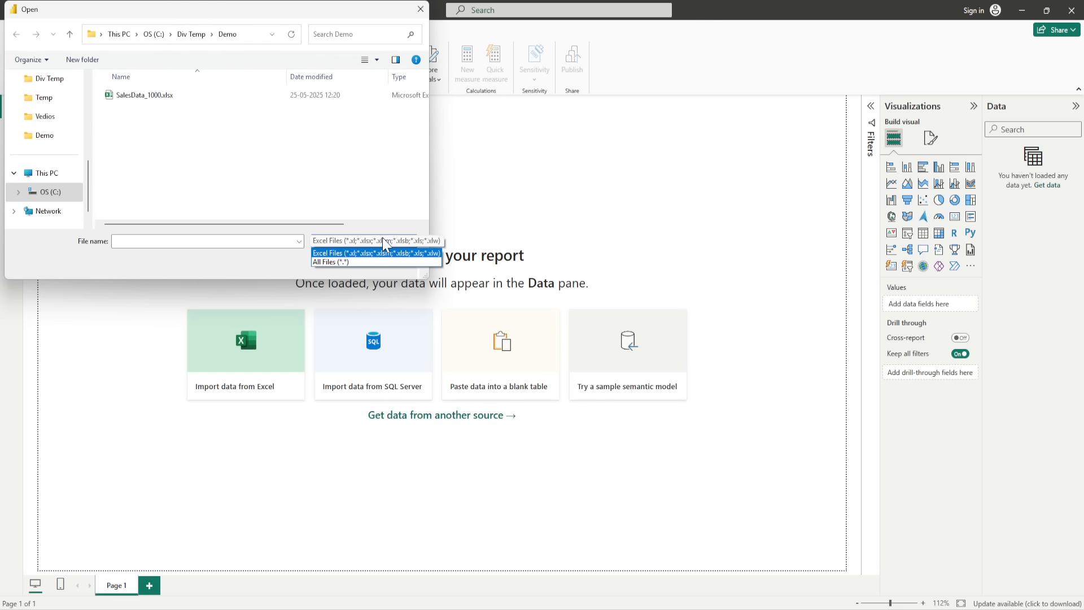
{"action": "left_click", "coordinate": [361, 262]}
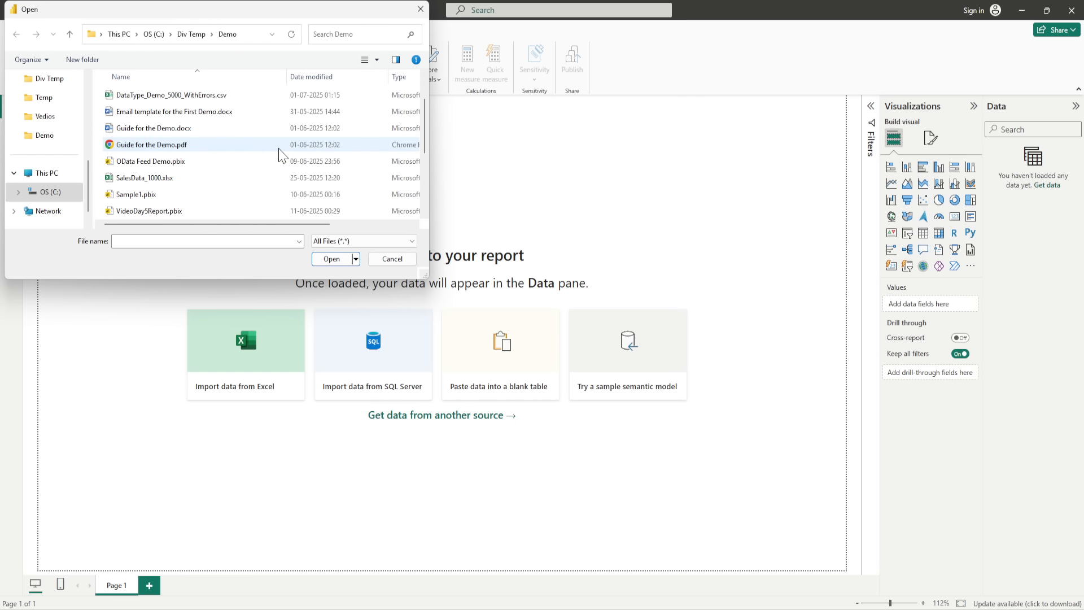
{"action": "scroll", "coordinate": [278, 153], "scroll_direction": "down", "scroll_amount": 3}
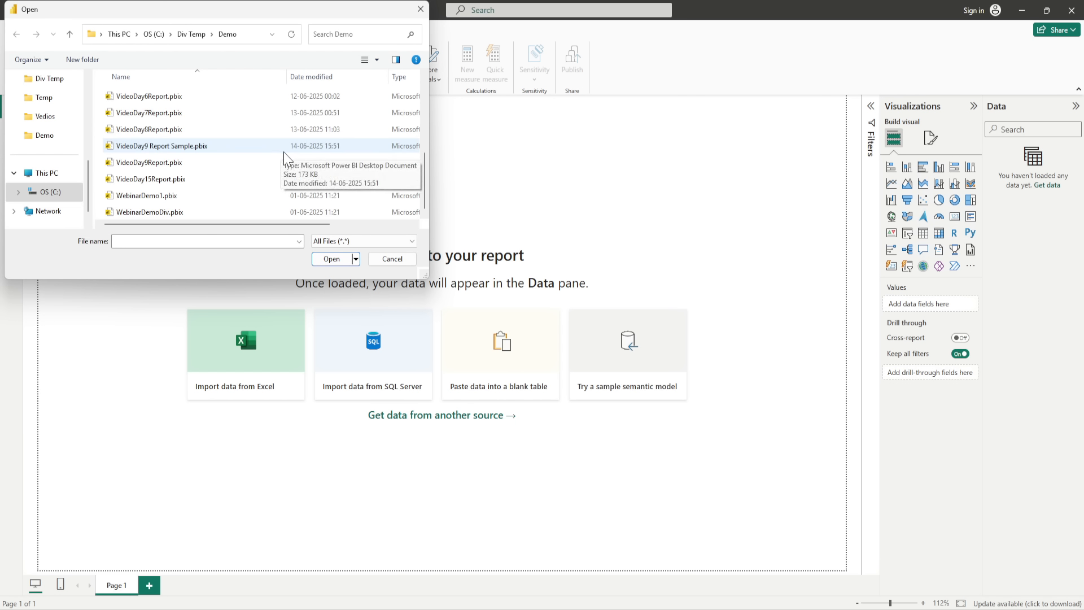
{"action": "scroll", "coordinate": [285, 157], "scroll_direction": "up", "scroll_amount": 4}
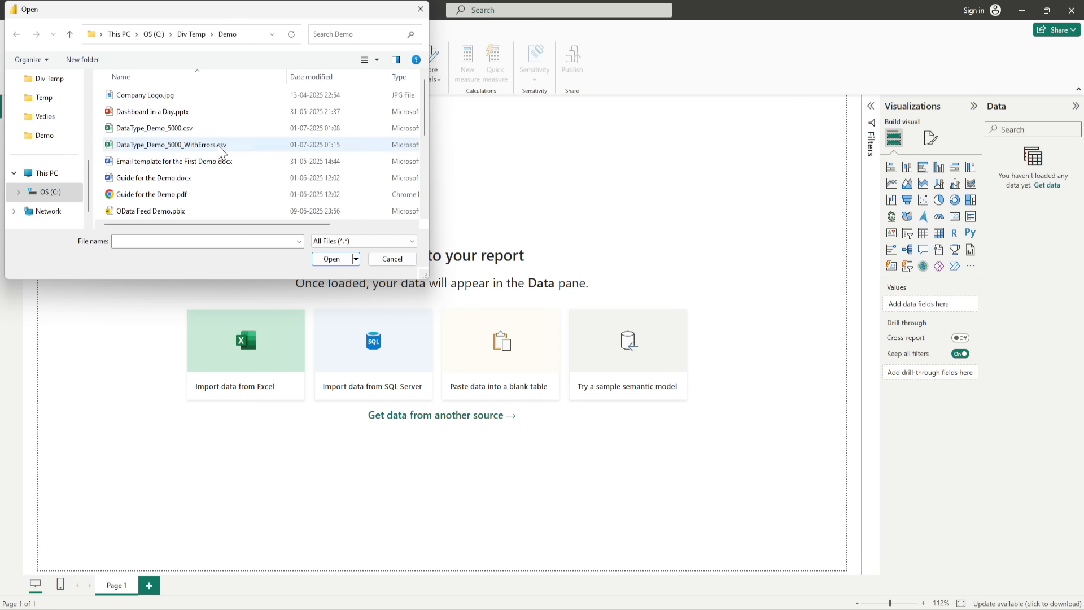
{"action": "left_click", "coordinate": [180, 148]}
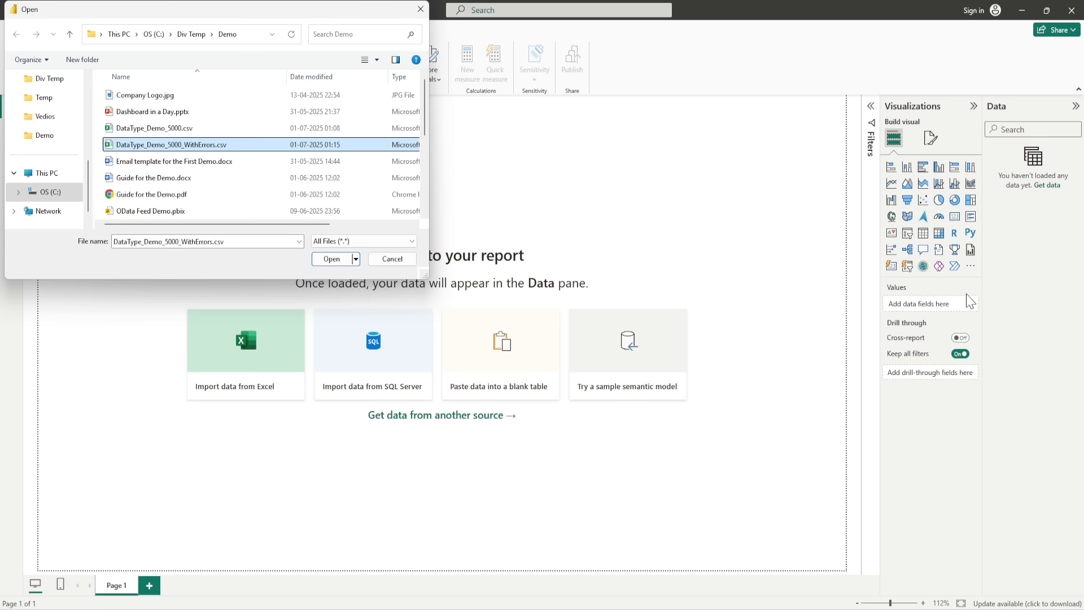
{"action": "left_click", "coordinate": [326, 258]}
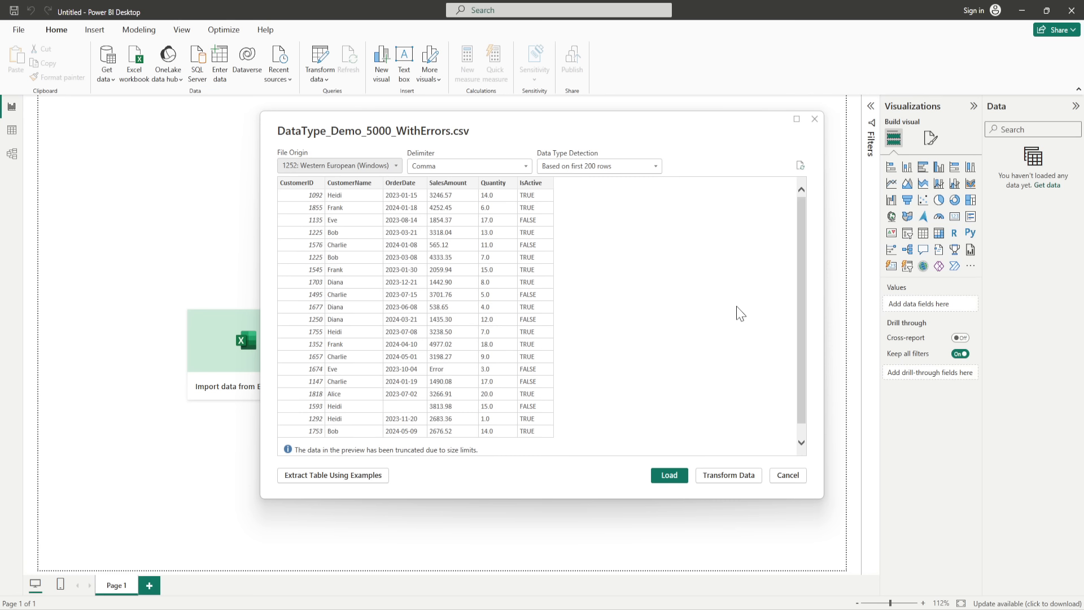
{"action": "left_click", "coordinate": [716, 479]}
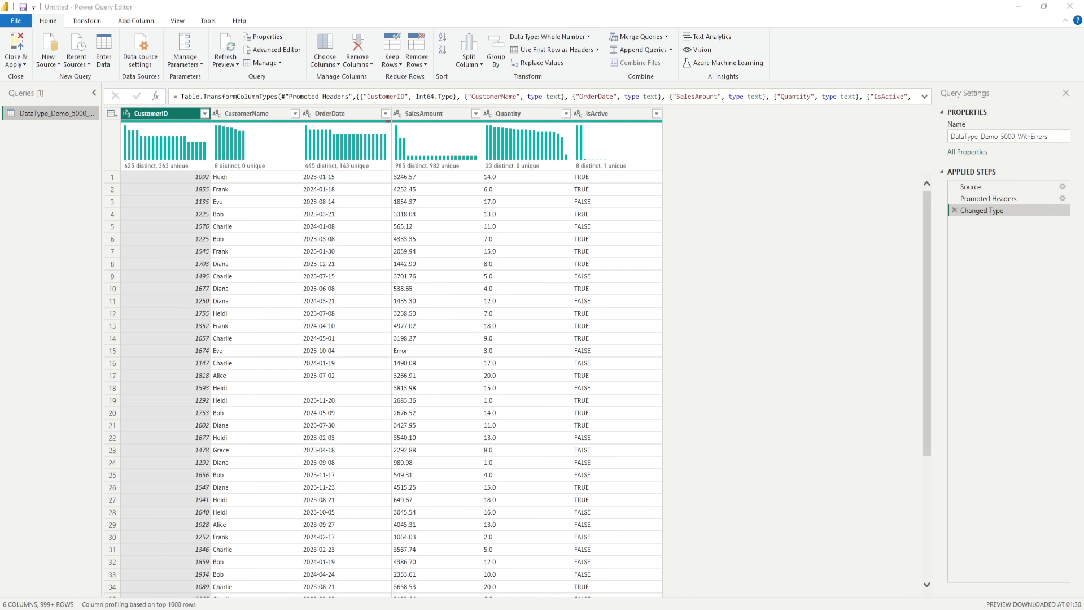
- Review the data types available for the Quantity column, then inspect the full record in row 18
{"action": "left_click", "coordinate": [489, 115]}
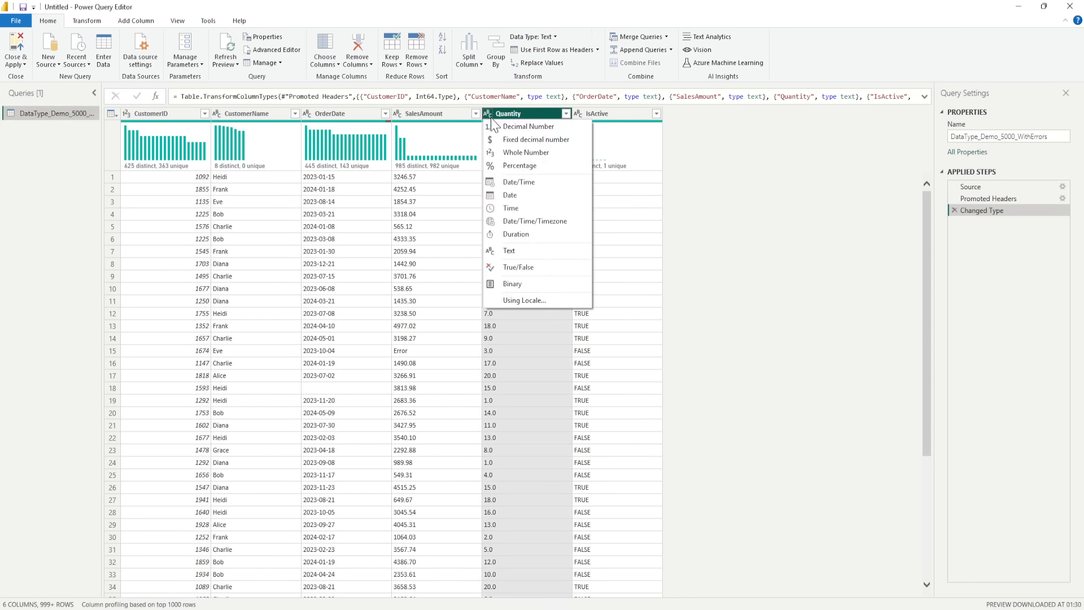
{"action": "left_click", "coordinate": [774, 182]}
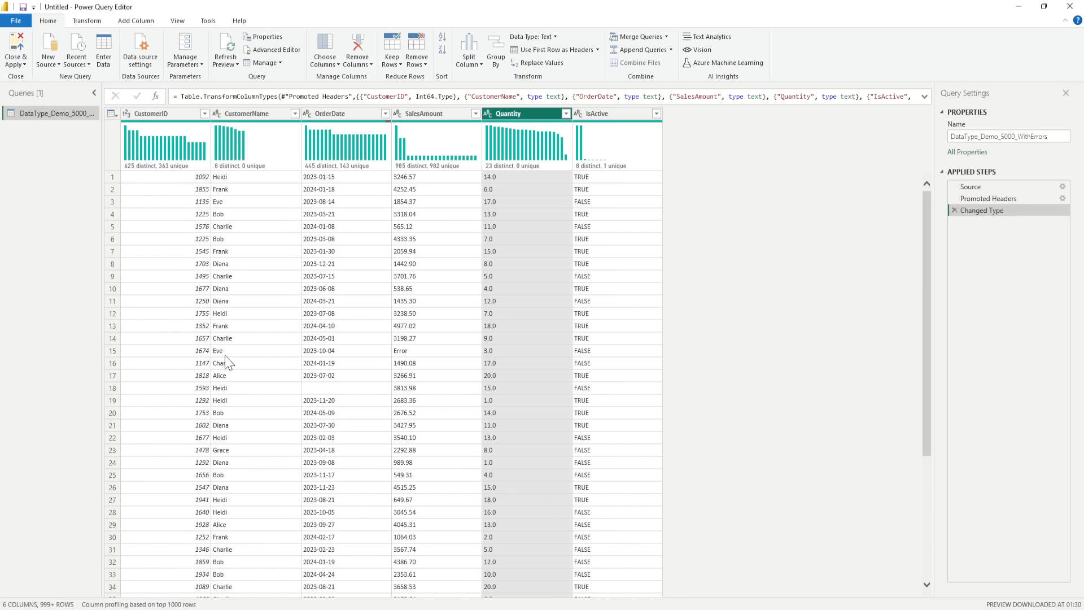
{"action": "left_click", "coordinate": [113, 389]}
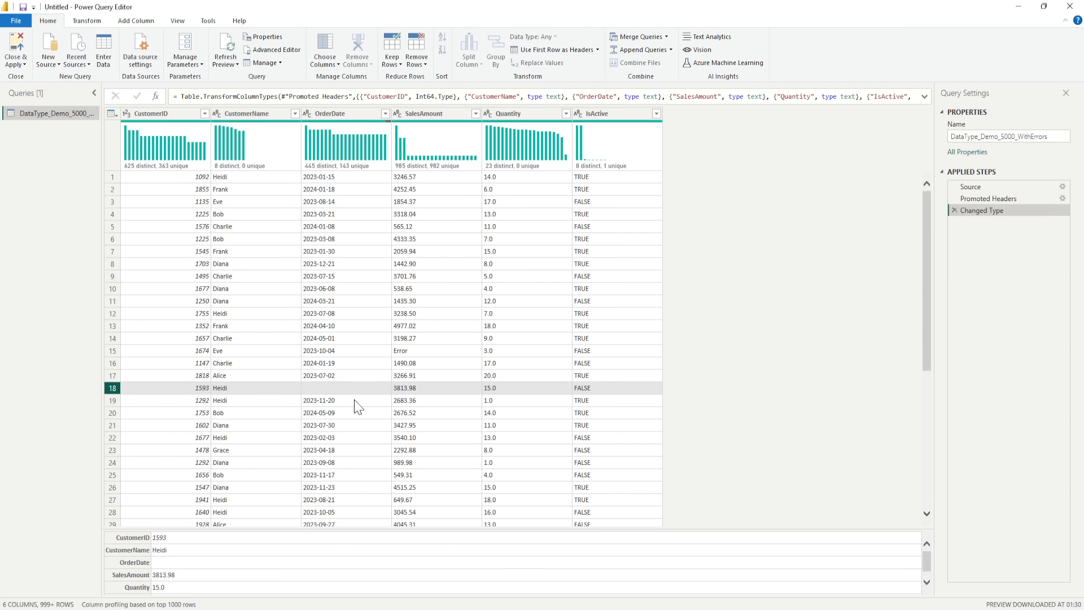
- Examine the OrderDate column's filter values from start to end for blank or invalid dates, leaving the filter unchanged
{"action": "left_click", "coordinate": [385, 113]}
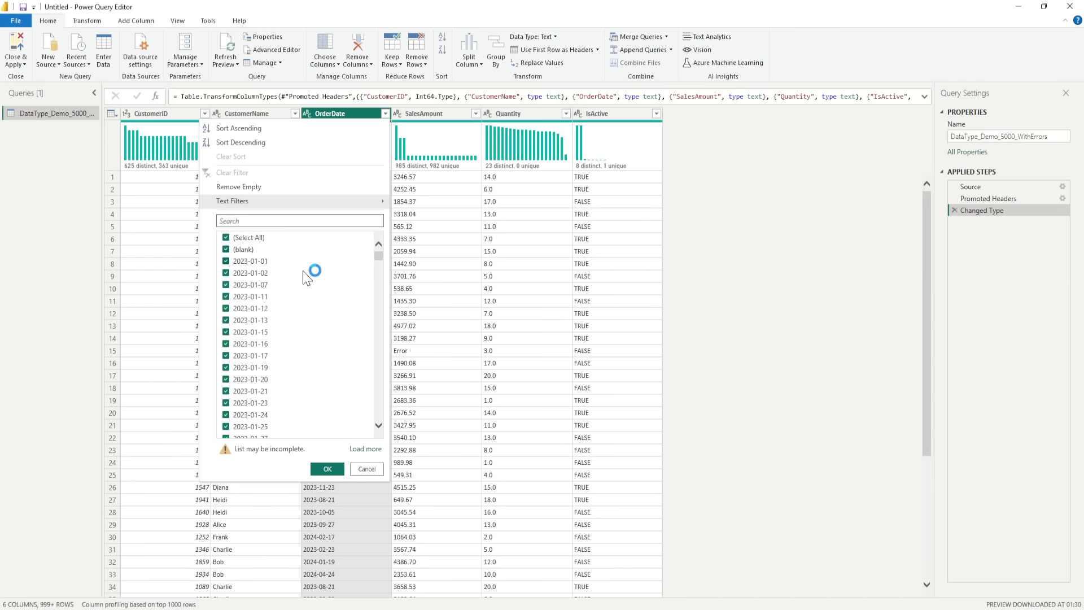
{"action": "left_click_drag", "start_coordinate": [377, 255], "coordinate": [374, 420]}
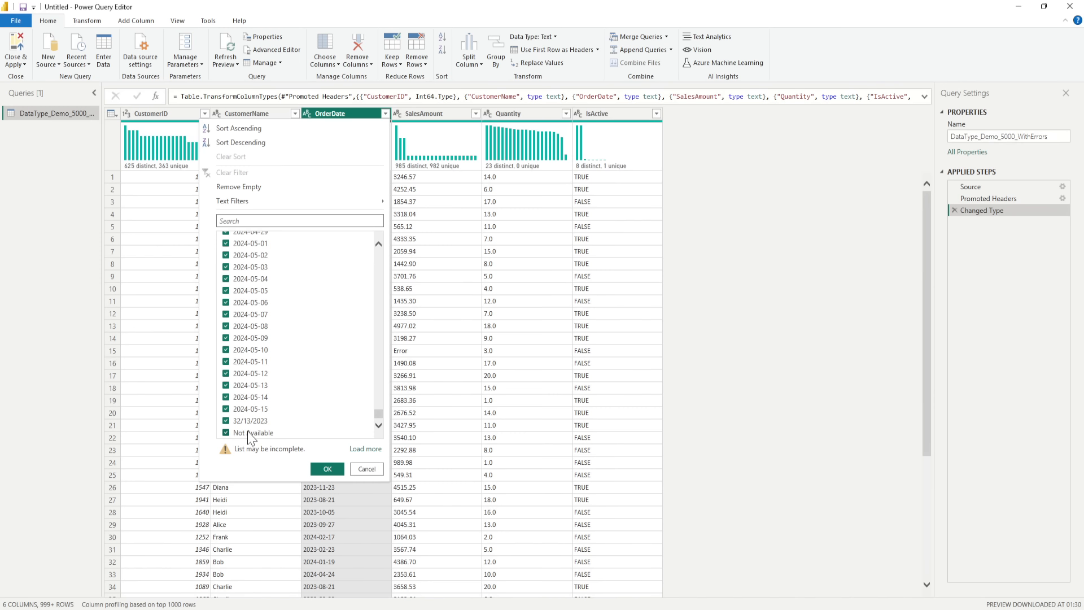
{"action": "scroll", "coordinate": [265, 386], "scroll_direction": "up", "scroll_amount": 1}
{"action": "scroll", "coordinate": [264, 386], "scroll_direction": "up", "scroll_amount": 20}
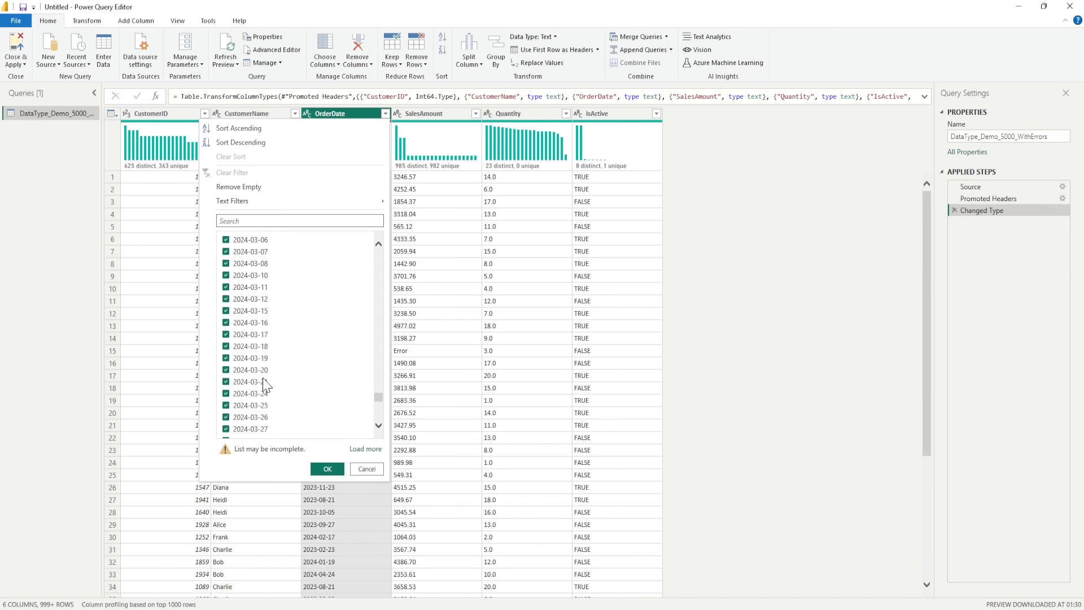
{"action": "scroll", "coordinate": [273, 388], "scroll_direction": "up", "scroll_amount": 20}
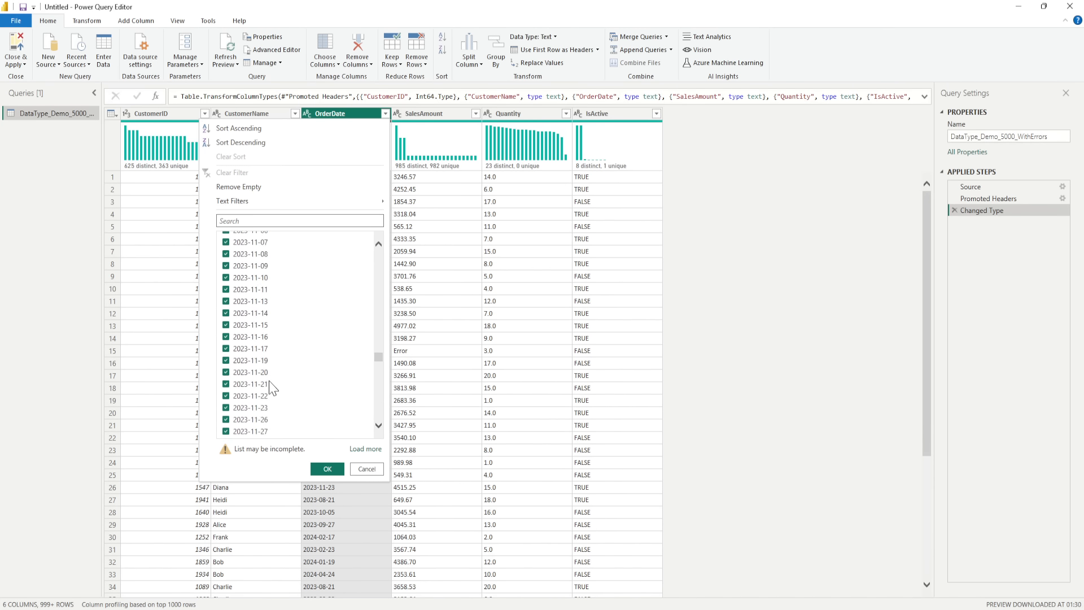
{"action": "scroll", "coordinate": [273, 388], "scroll_direction": "up", "scroll_amount": 20}
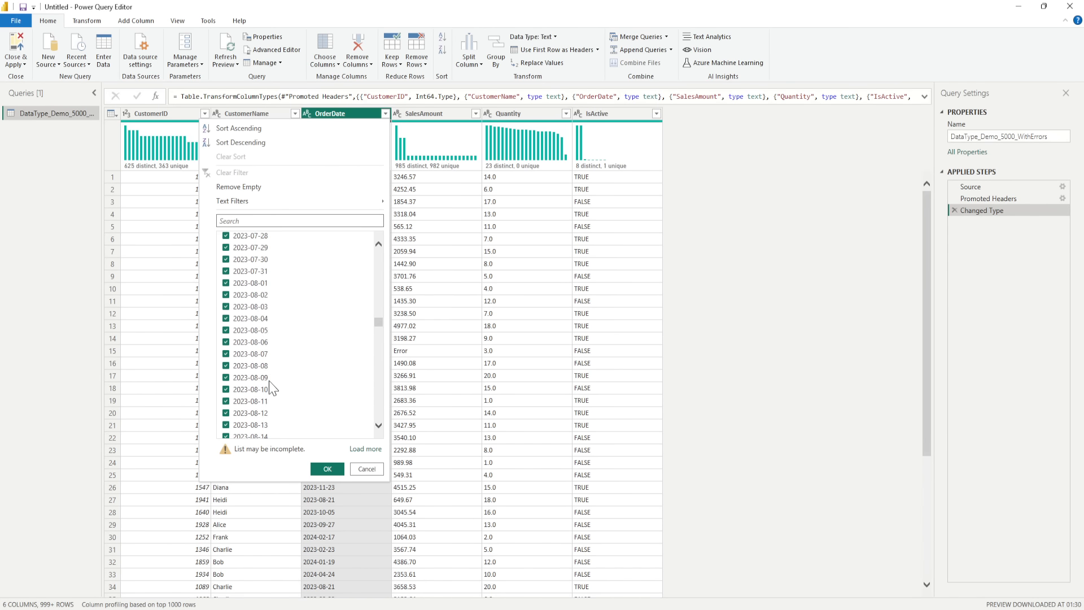
{"action": "left_click_drag", "start_coordinate": [378, 317], "coordinate": [376, 244]}
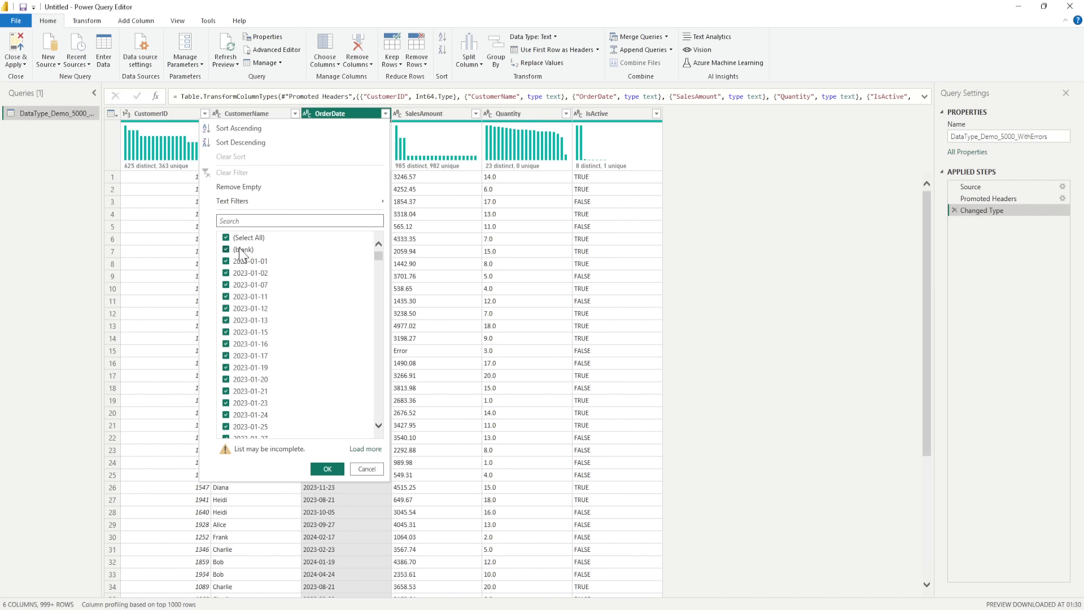
{"action": "left_click", "coordinate": [374, 469]}
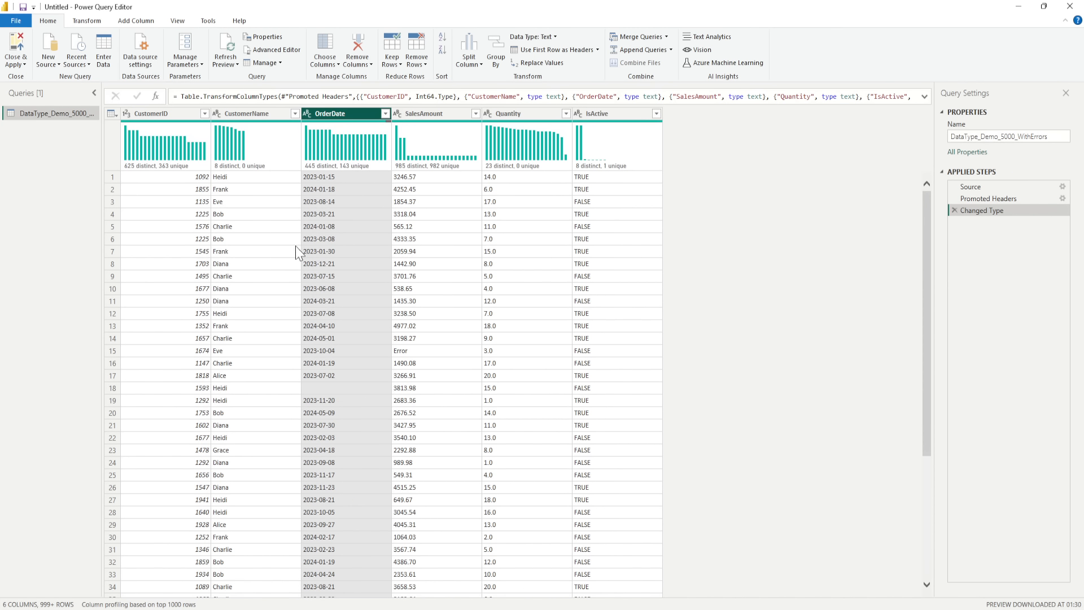
- Fill the OrderDate column down, then check row 18 and the column's filter values for blanks
{"action": "right_click", "coordinate": [344, 118]}
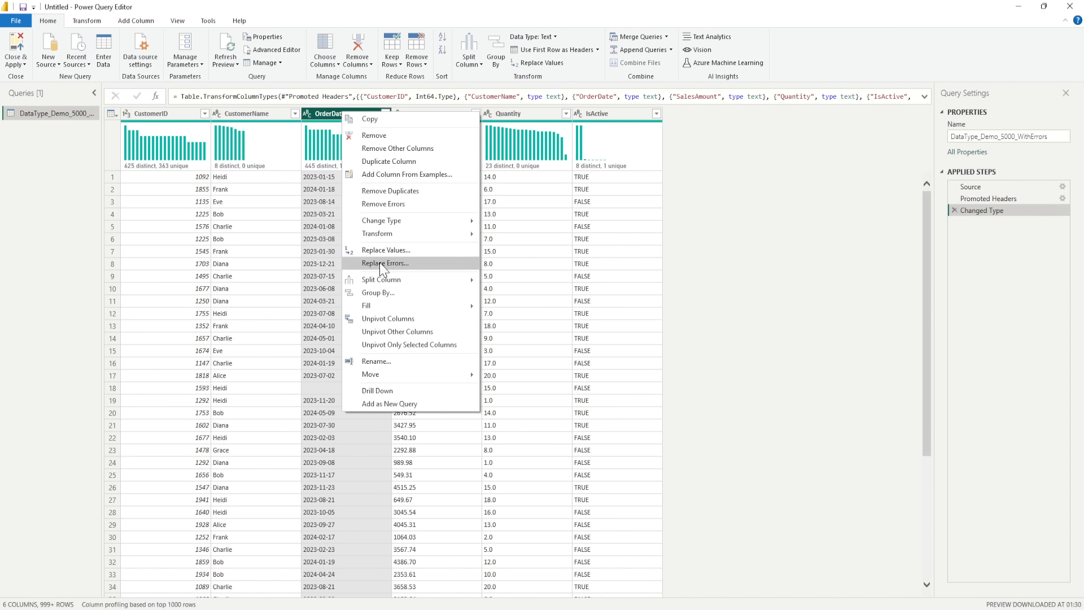
{"action": "mouse_move", "coordinate": [412, 307]}
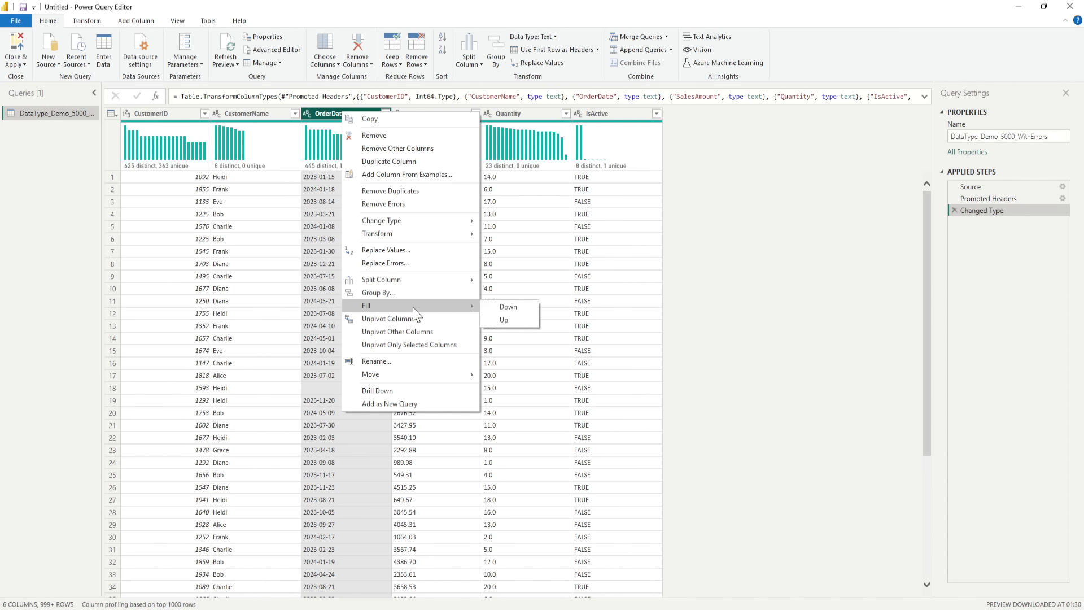
{"action": "left_click", "coordinate": [511, 307]}
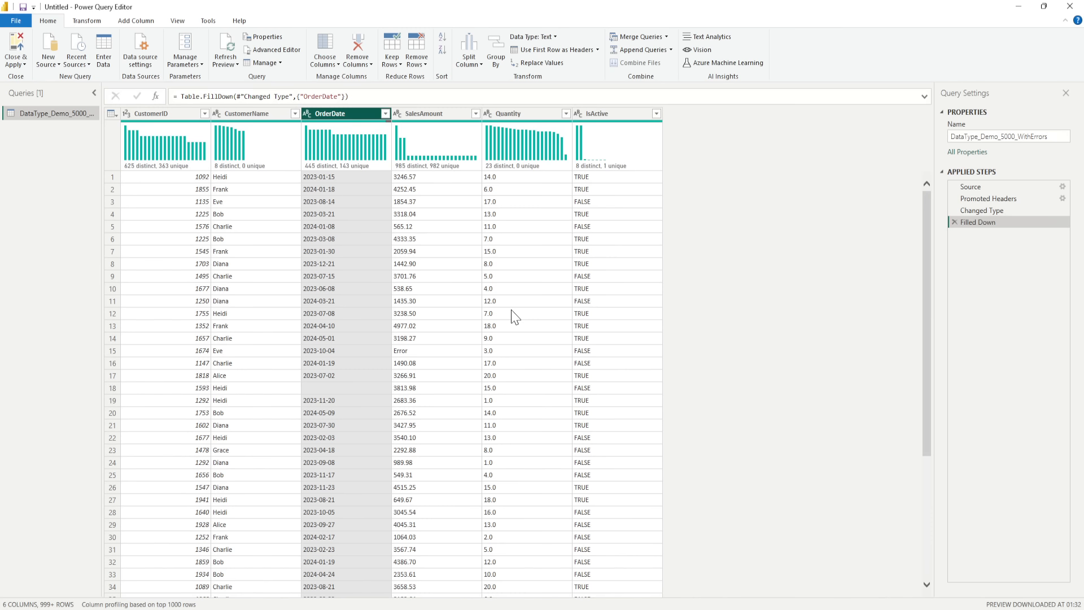
{"action": "left_click", "coordinate": [325, 388]}
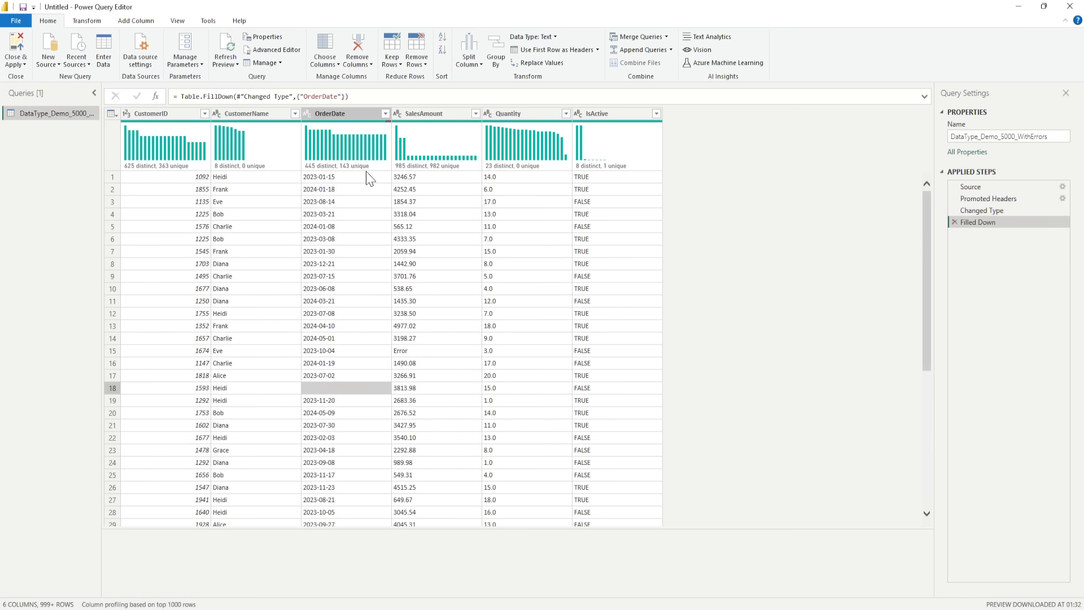
{"action": "left_click", "coordinate": [385, 113]}
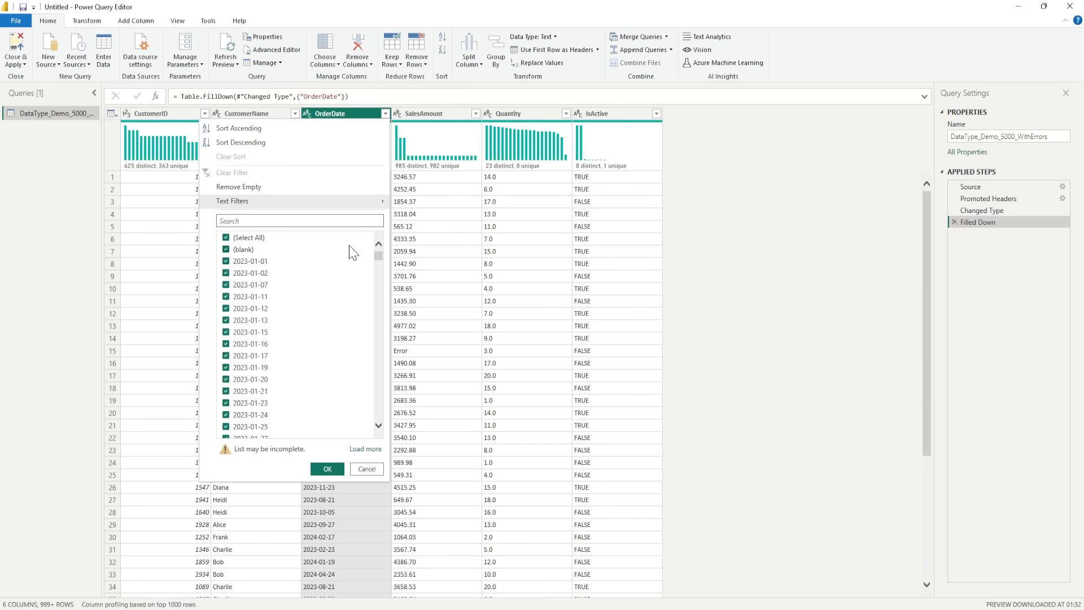
{"action": "left_click", "coordinate": [432, 157]}
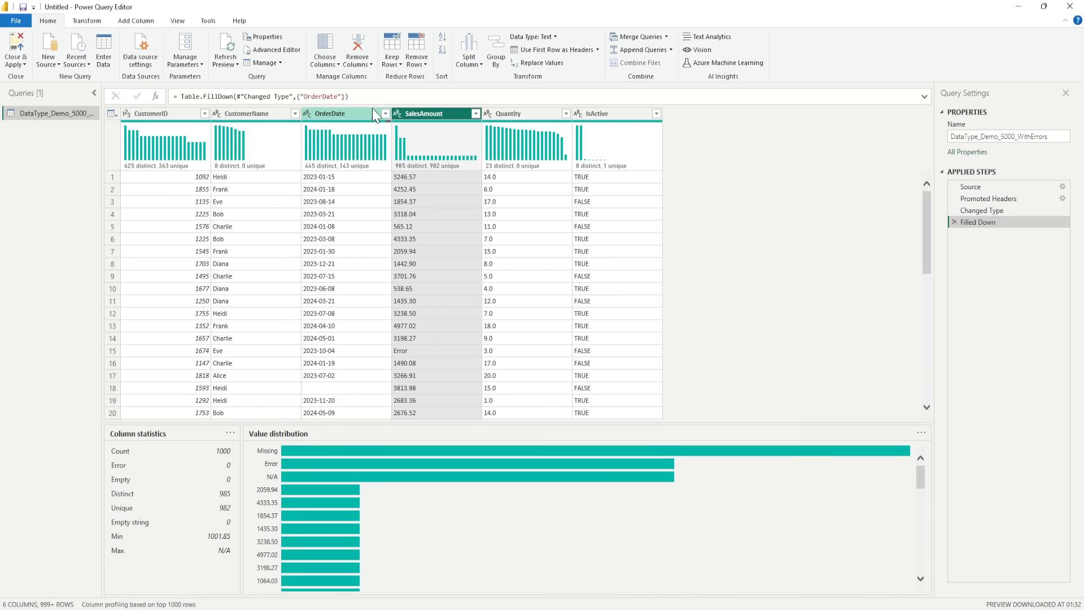
- Fill the OrderDate column up
{"action": "left_click", "coordinate": [385, 113]}
{"action": "right_click", "coordinate": [332, 113]}
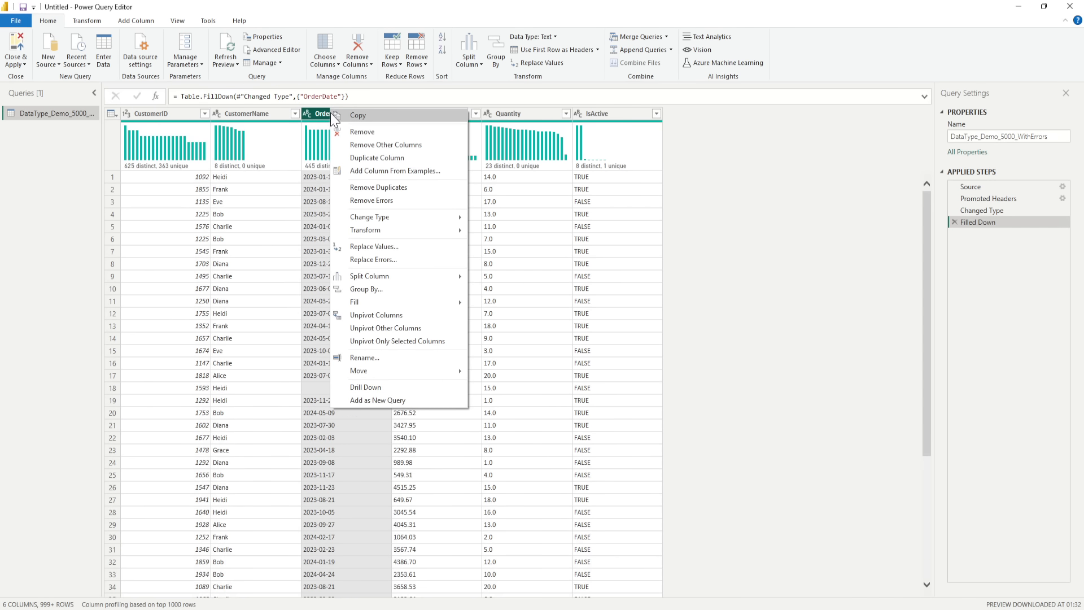
{"action": "mouse_move", "coordinate": [375, 300]}
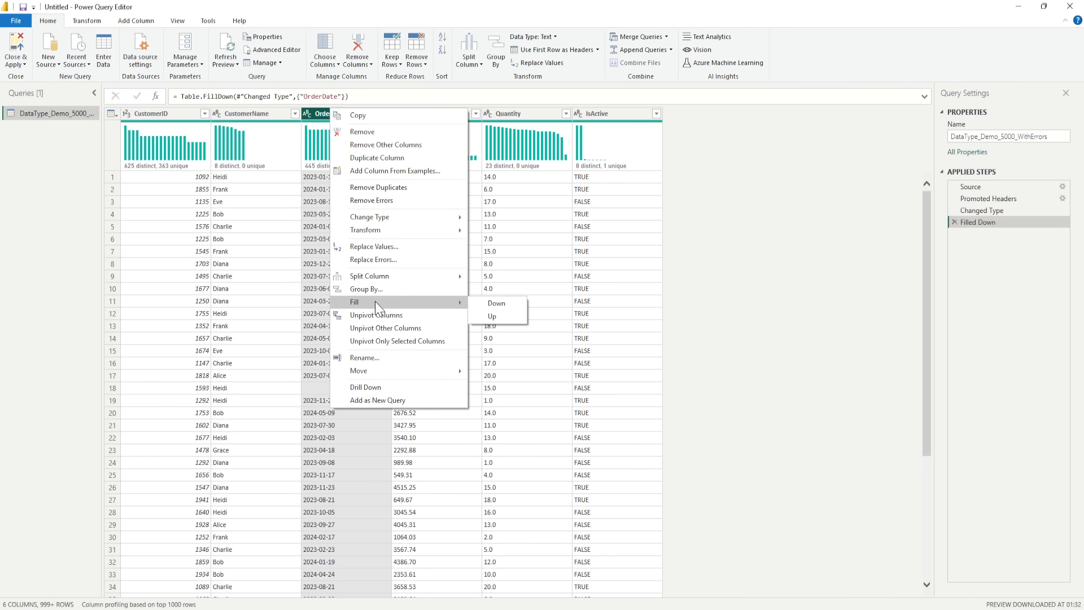
{"action": "left_click", "coordinate": [489, 316]}
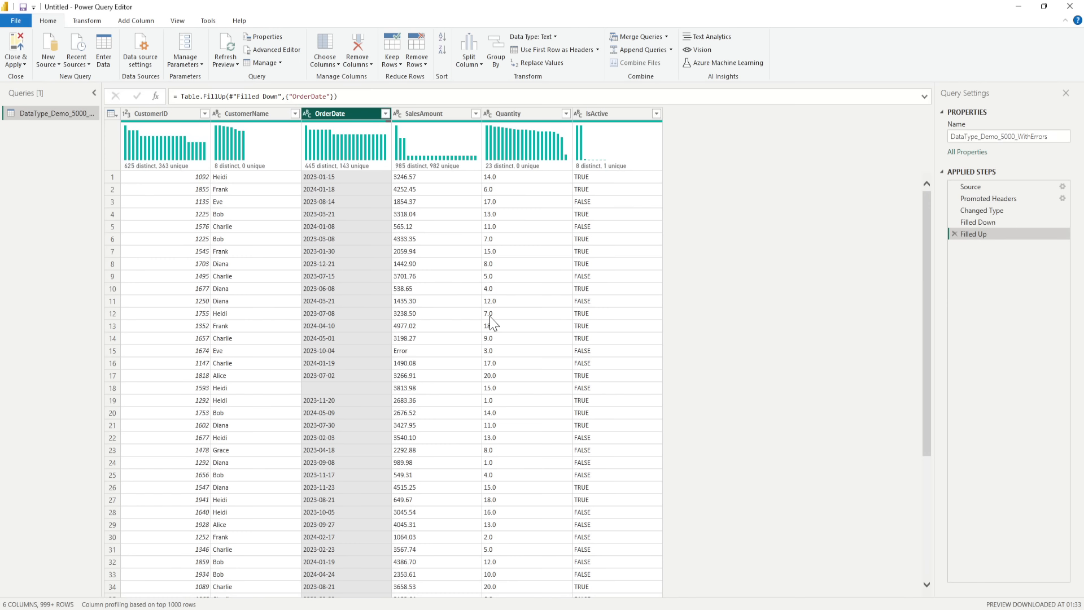
- Filter the OrderDate column to exclude the rows with blank values
{"action": "left_click", "coordinate": [385, 113]}
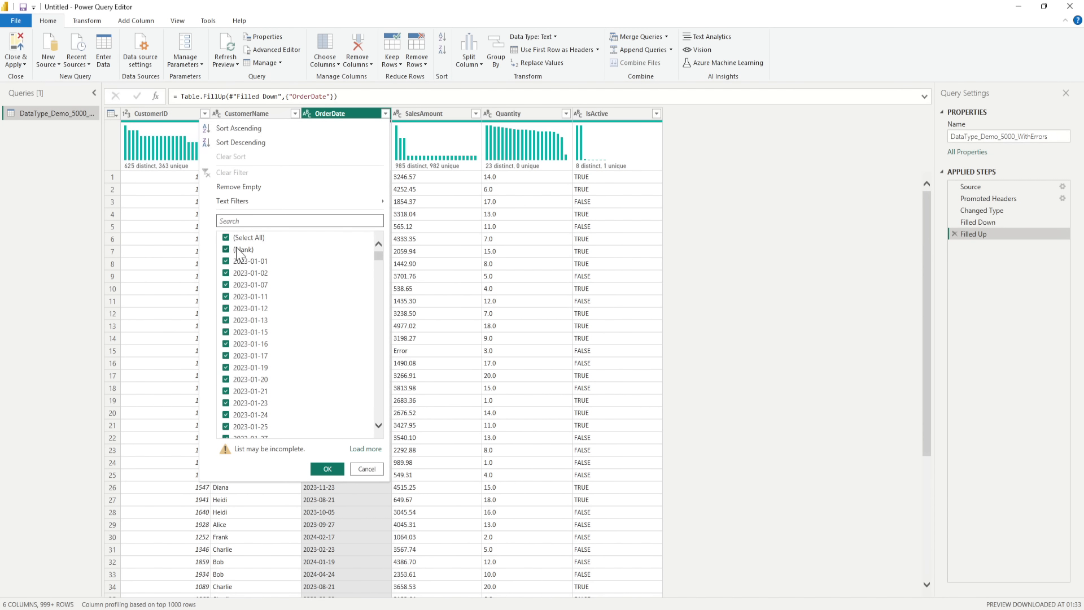
{"action": "left_click", "coordinate": [225, 252]}
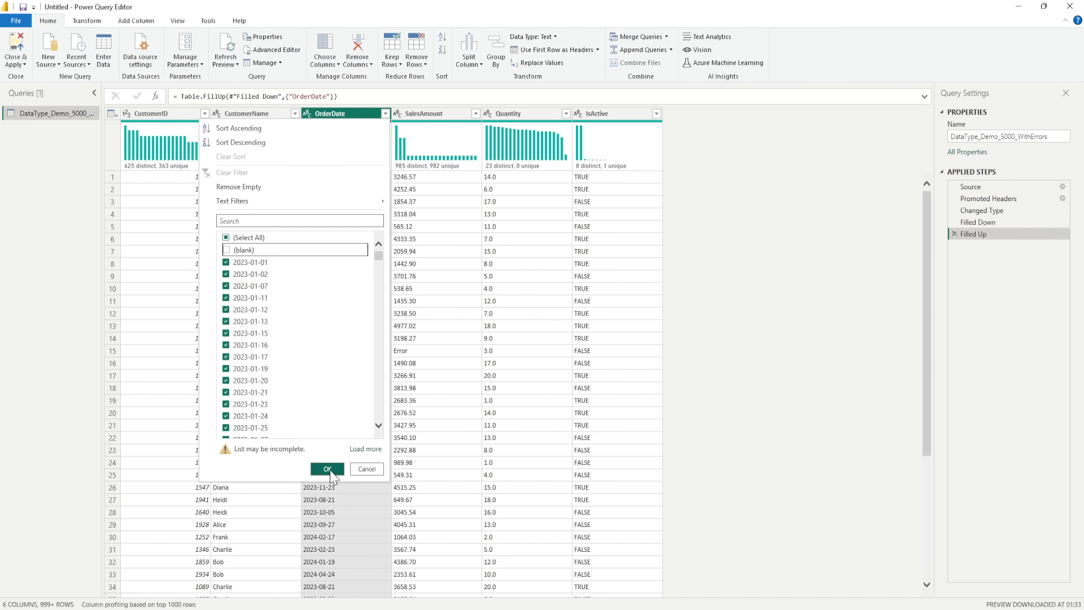
{"action": "left_click", "coordinate": [328, 469]}
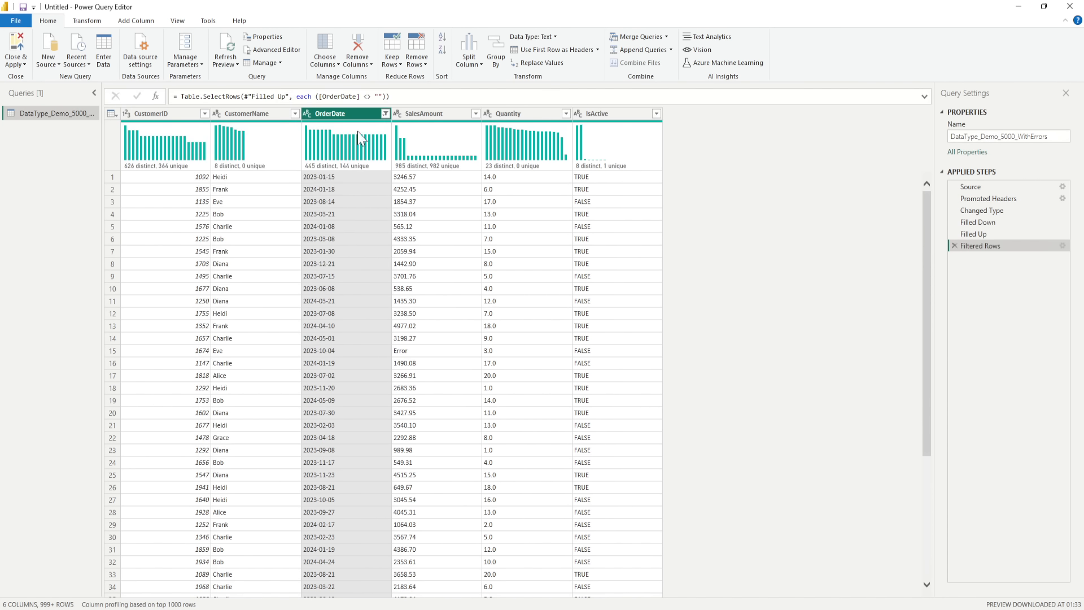
- Load the complete list of OrderDate filter values and filter the column to only the Not Available rows
{"action": "left_click", "coordinate": [385, 113]}
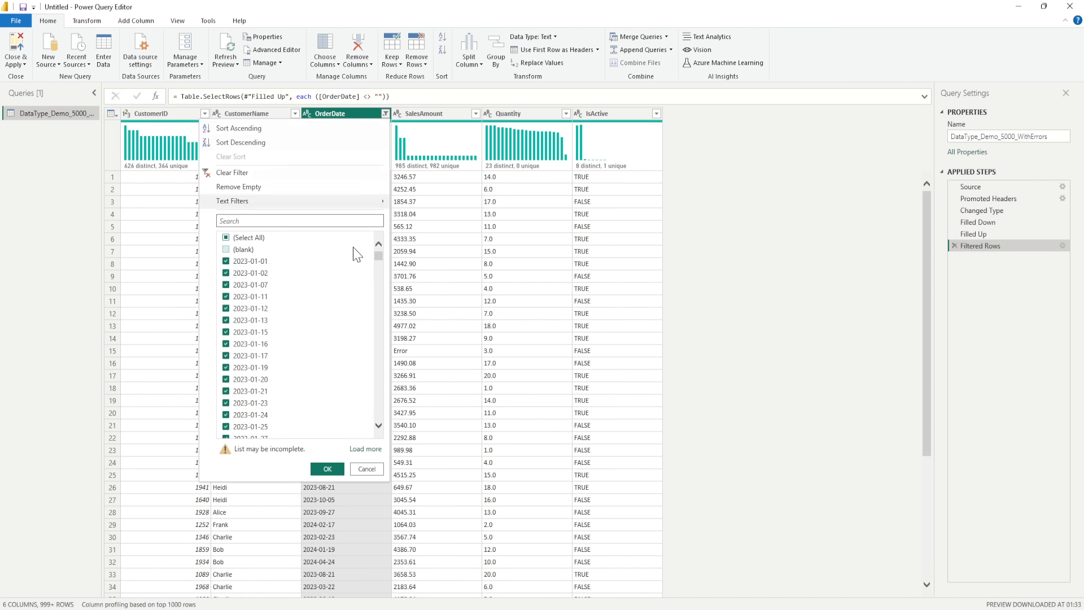
{"action": "scroll", "coordinate": [357, 254], "scroll_direction": "down", "scroll_amount": 15}
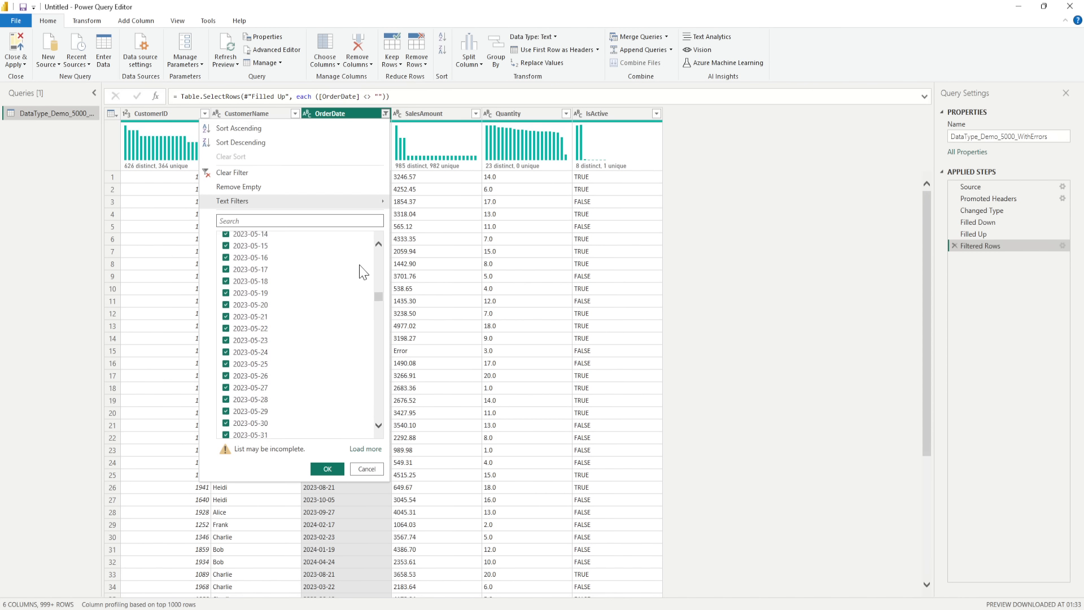
{"action": "scroll", "coordinate": [363, 268], "scroll_direction": "down", "scroll_amount": 15}
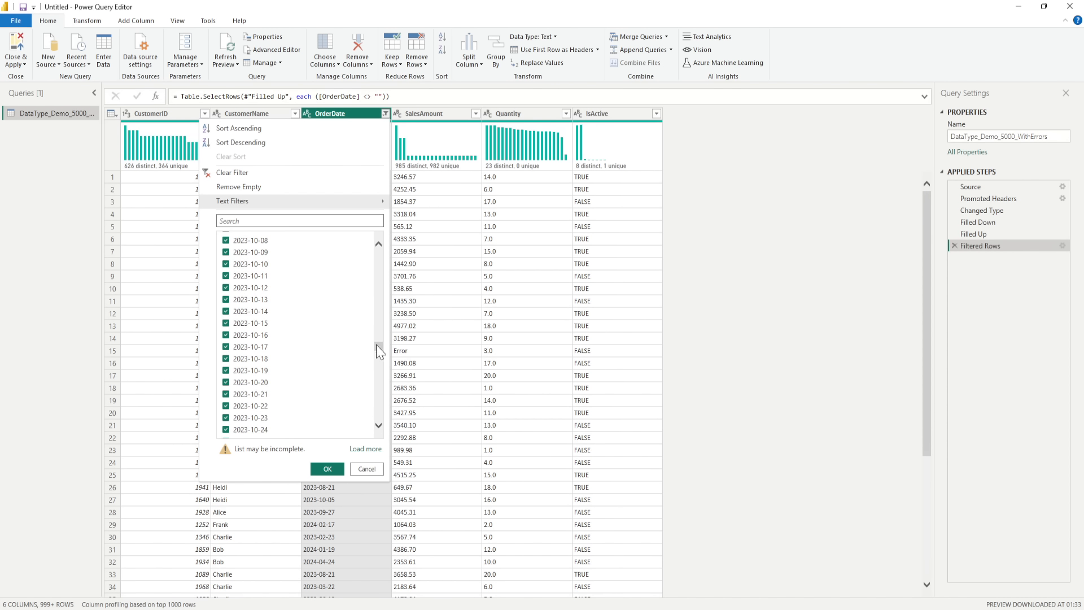
{"action": "left_click_drag", "start_coordinate": [376, 345], "coordinate": [377, 415]}
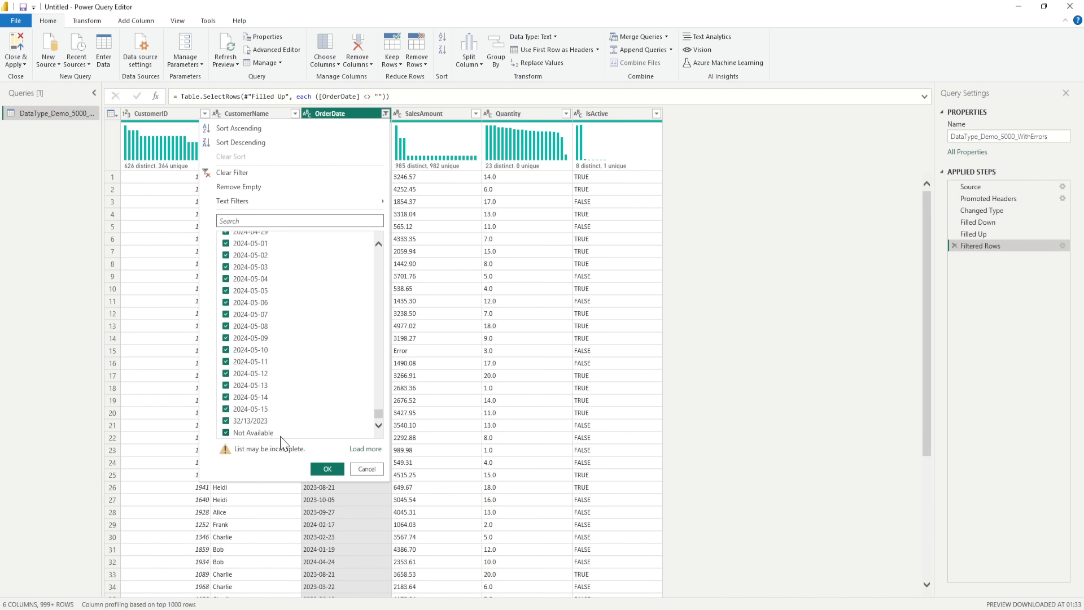
{"action": "left_click", "coordinate": [365, 450]}
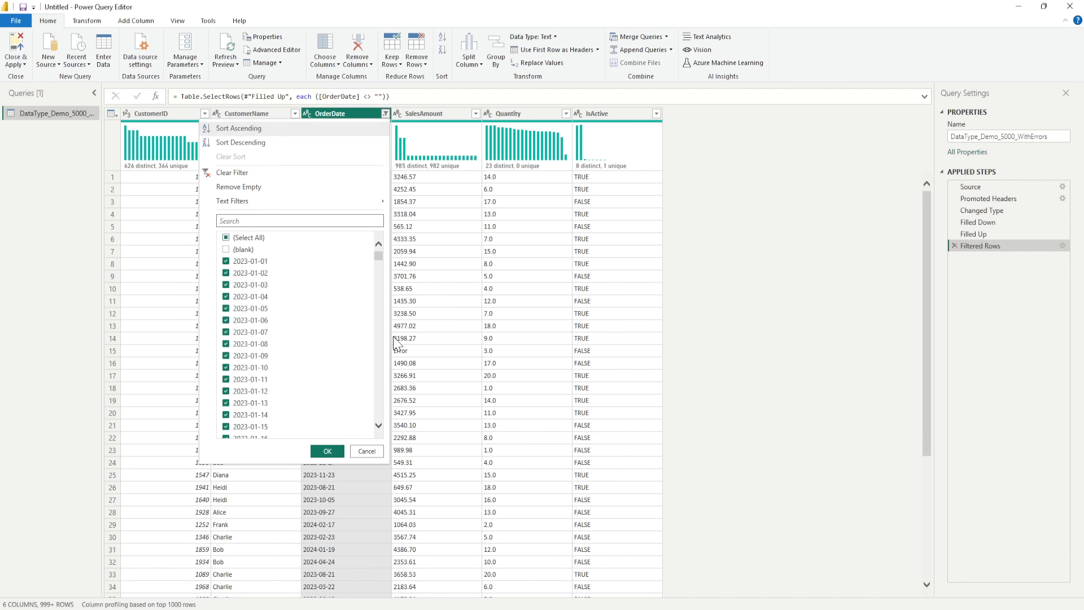
{"action": "left_click_drag", "start_coordinate": [381, 253], "coordinate": [382, 240]}
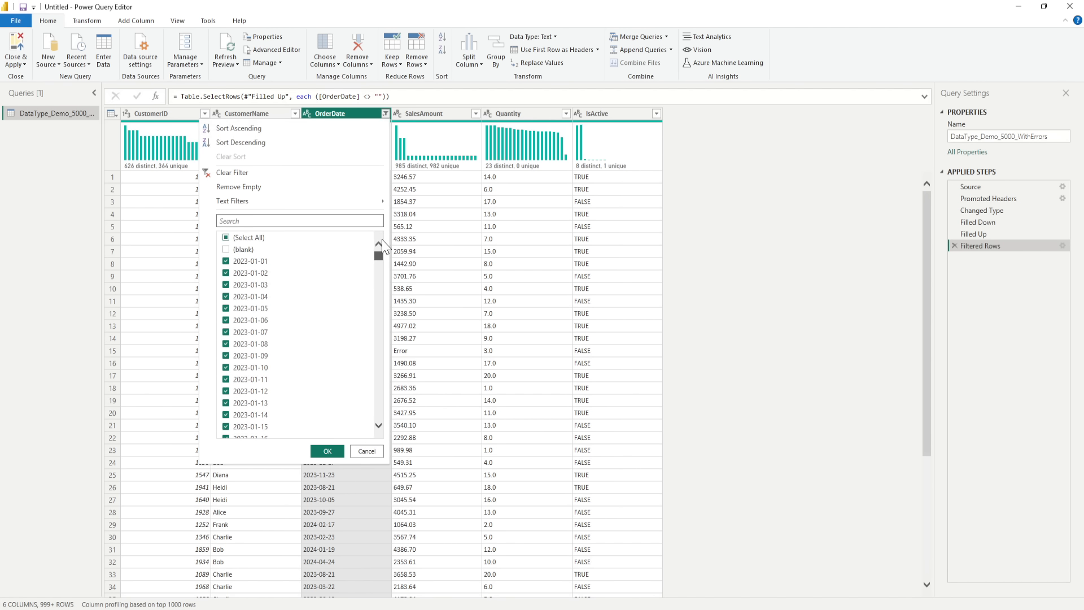
{"action": "left_click", "coordinate": [230, 239]}
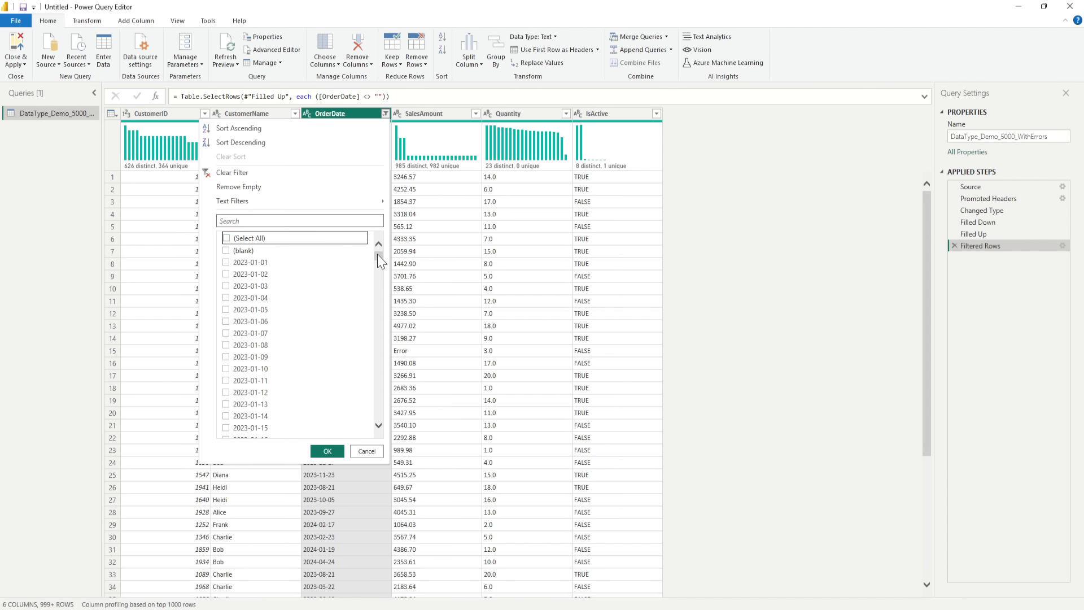
{"action": "left_click_drag", "start_coordinate": [379, 255], "coordinate": [375, 421]}
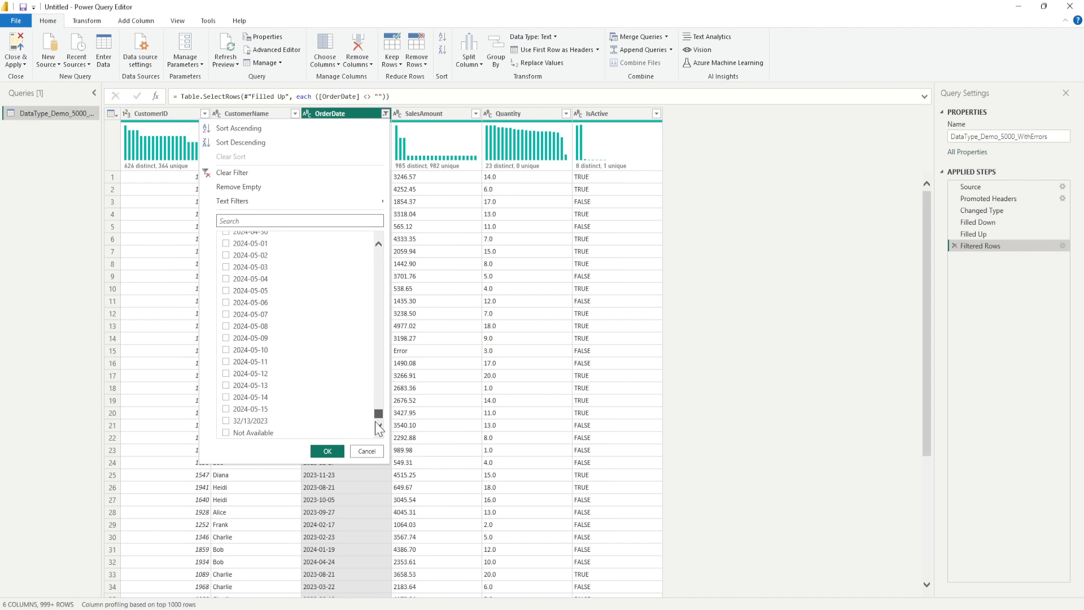
{"action": "left_click", "coordinate": [226, 432]}
{"action": "left_click", "coordinate": [328, 452]}
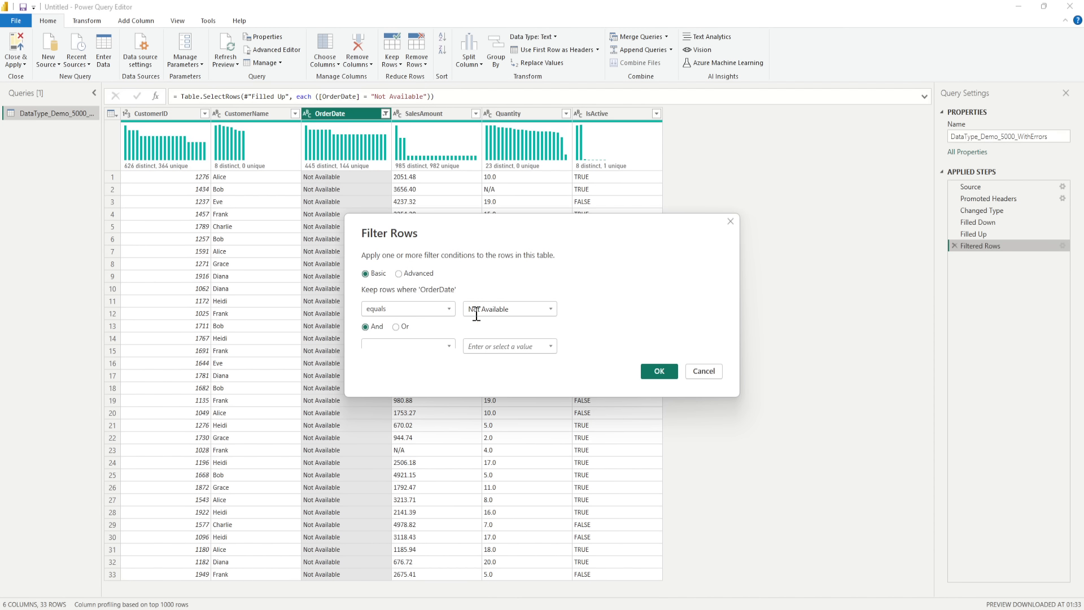
- Delete the Filtered Rows step and filter the OrderDate column again to exclude blank and Not Available values
{"action": "left_click", "coordinate": [704, 374]}
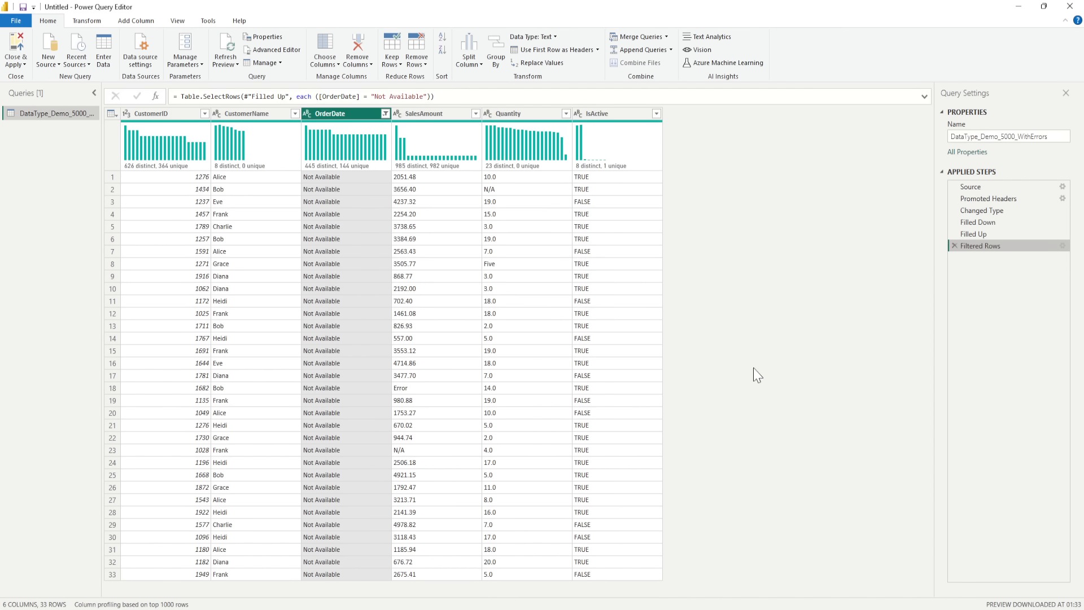
{"action": "left_click", "coordinate": [956, 245]}
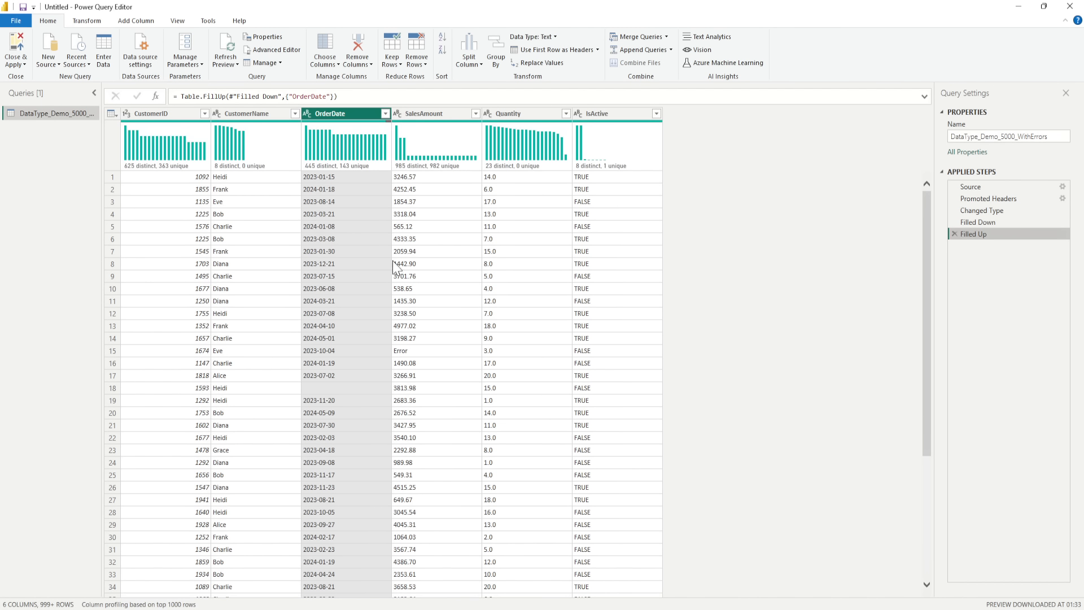
{"action": "left_click", "coordinate": [386, 114]}
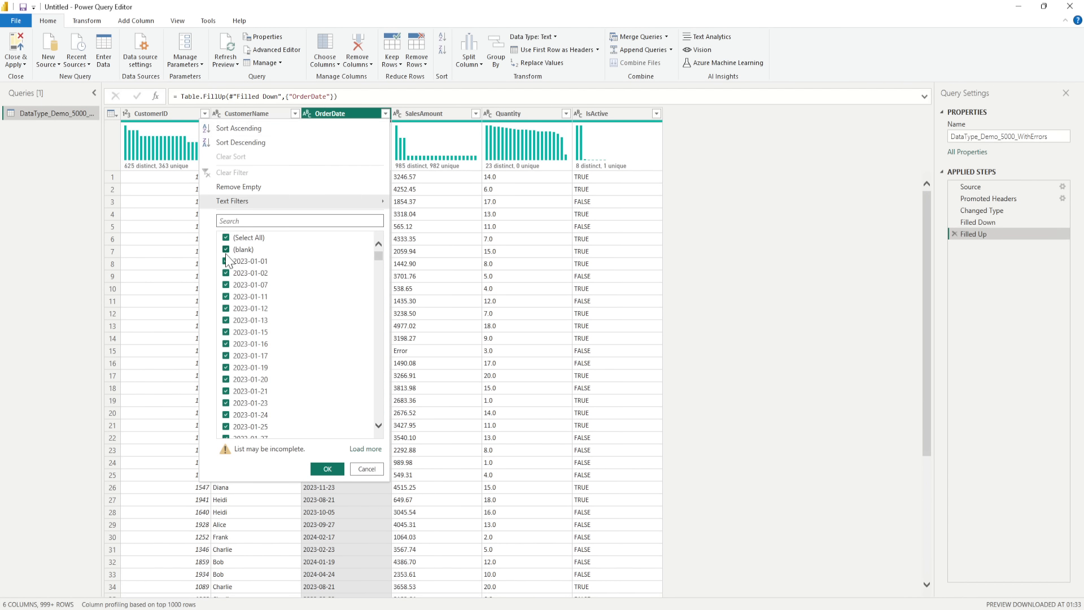
{"action": "scroll", "coordinate": [357, 274], "scroll_direction": "down", "scroll_amount": 3}
{"action": "scroll", "coordinate": [356, 277], "scroll_direction": "down", "scroll_amount": 8}
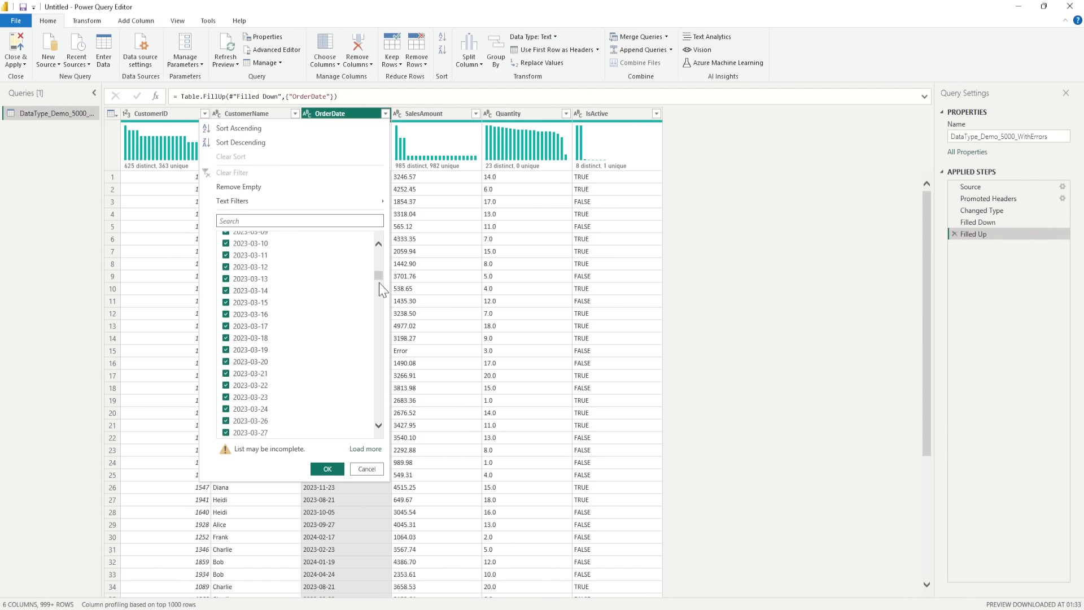
{"action": "left_click_drag", "start_coordinate": [378, 279], "coordinate": [380, 425]}
{"action": "left_click", "coordinate": [274, 430]}
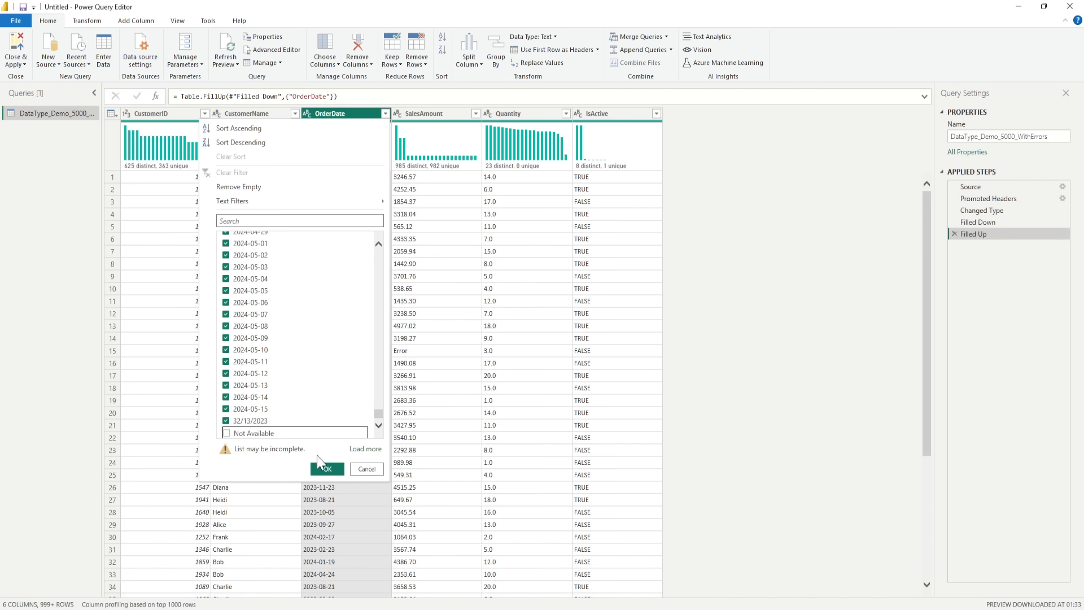
{"action": "left_click", "coordinate": [326, 469]}
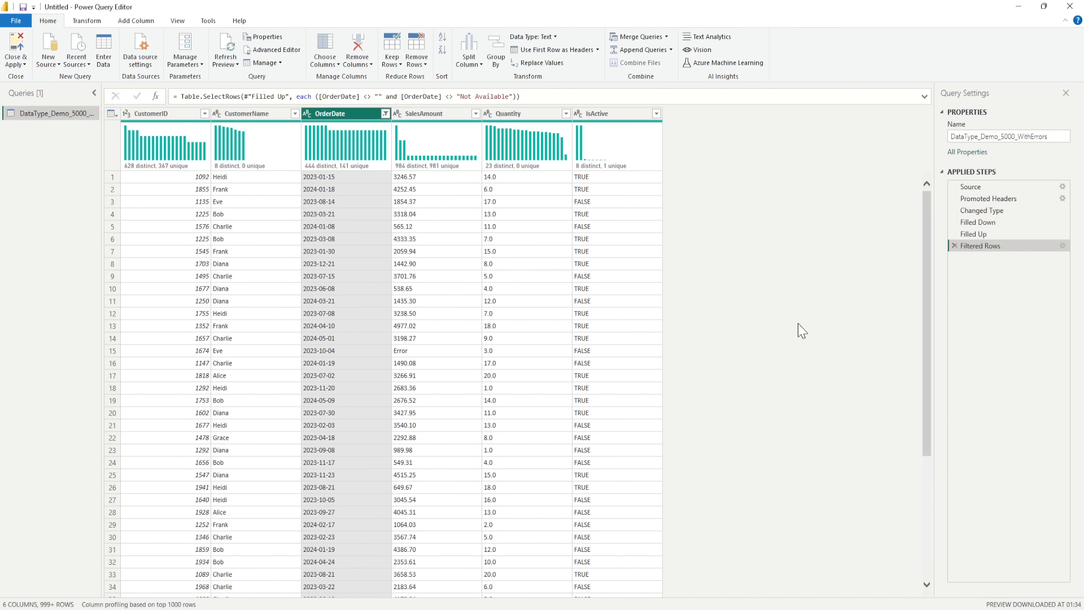
- Change the OrderDate column's data type to Date/Time and check its filter values to the end, leaving the filter unchanged
{"action": "left_click", "coordinate": [306, 114]}
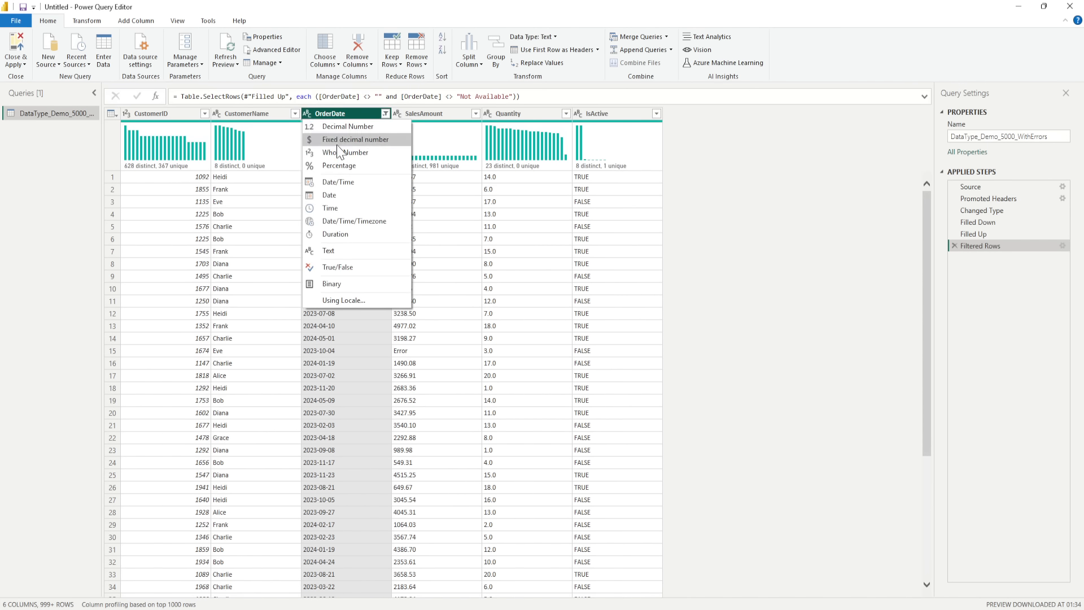
{"action": "left_click", "coordinate": [345, 182]}
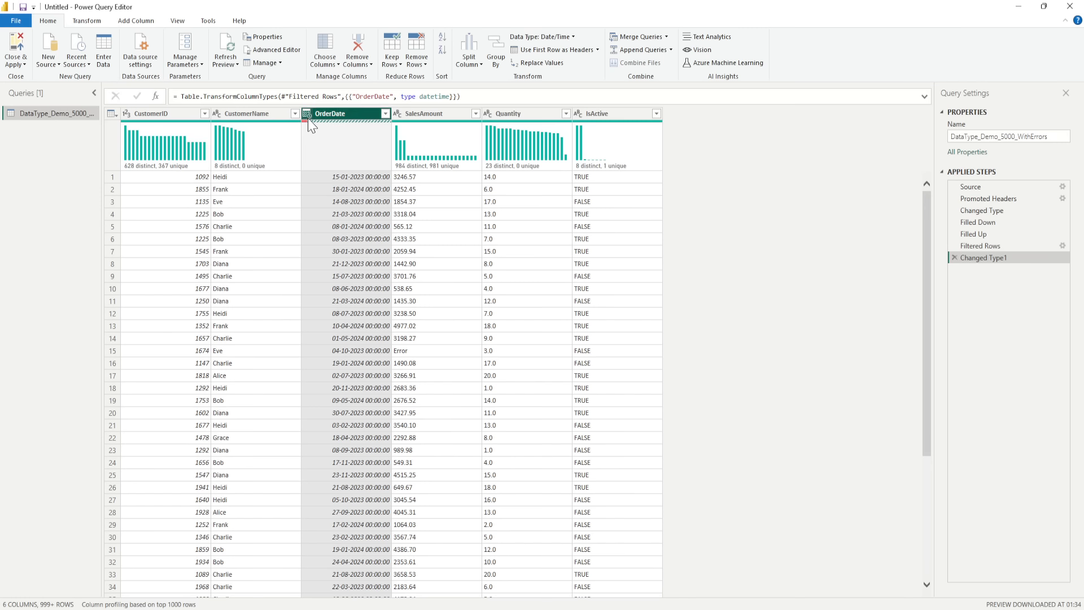
{"action": "left_click", "coordinate": [388, 117]}
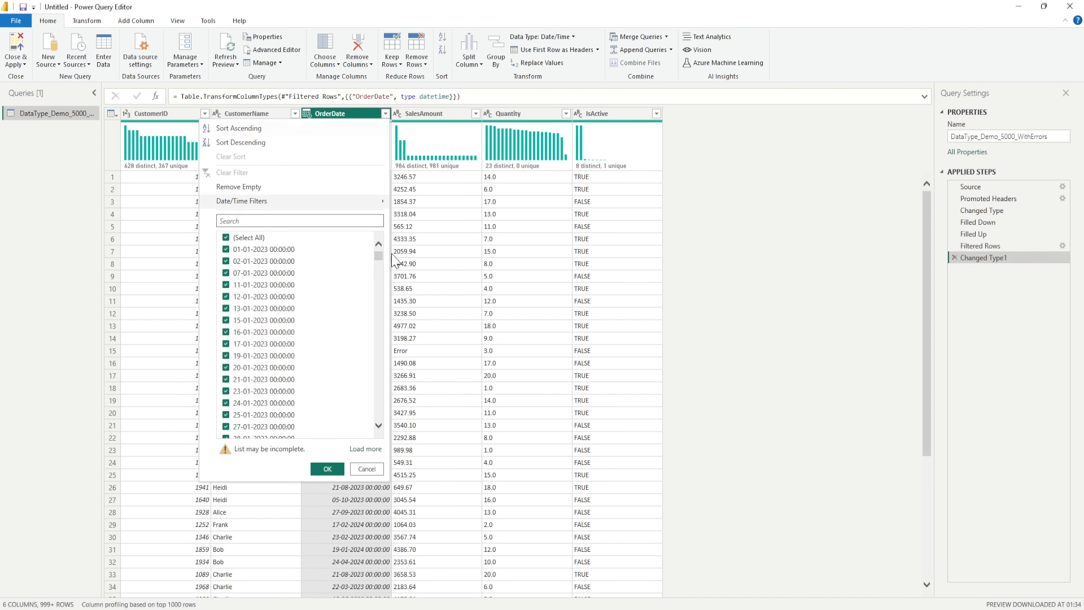
{"action": "left_click_drag", "start_coordinate": [382, 253], "coordinate": [381, 429]}
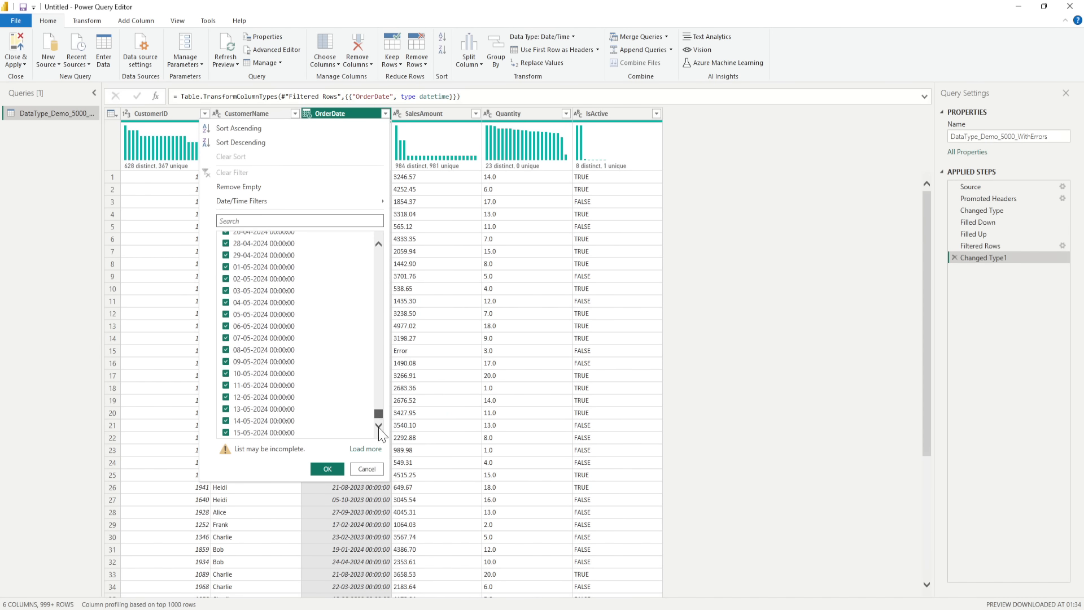
{"action": "left_click", "coordinate": [364, 450]}
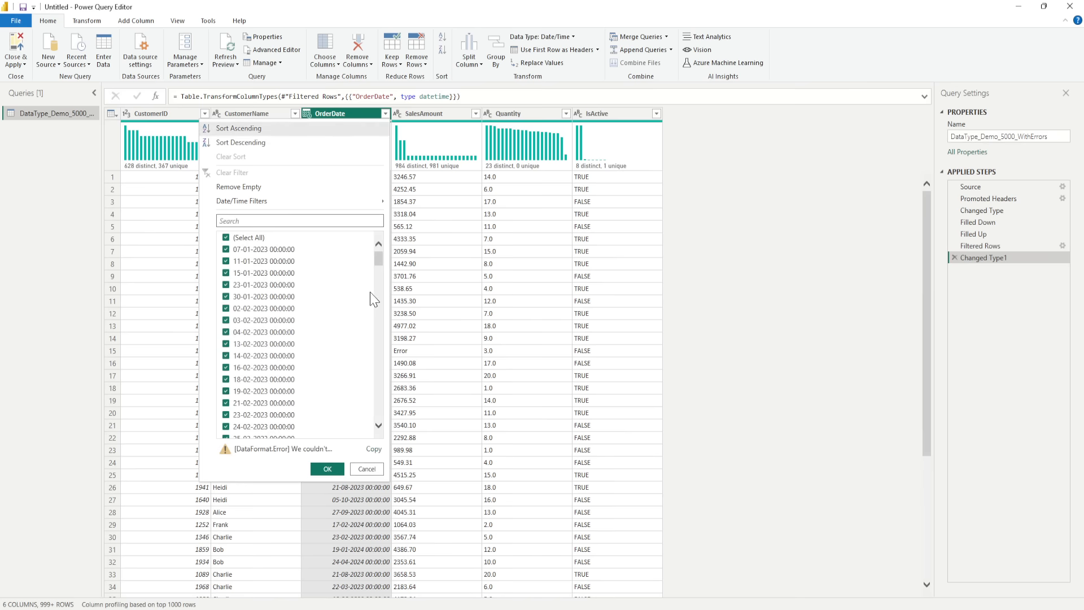
{"action": "left_click_drag", "start_coordinate": [381, 266], "coordinate": [367, 420]}
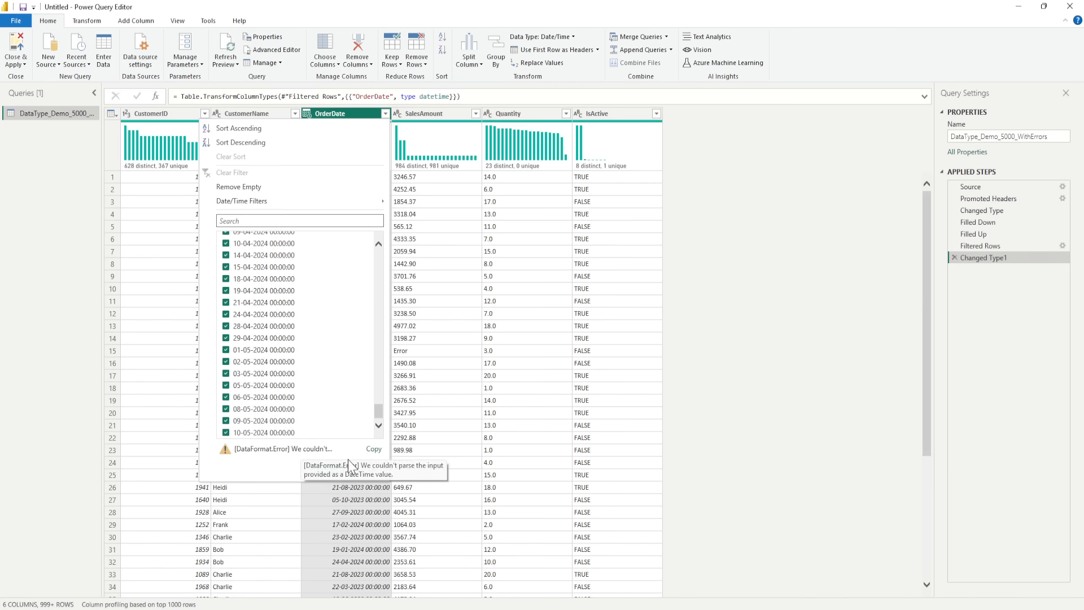
{"action": "left_click", "coordinate": [364, 469]}
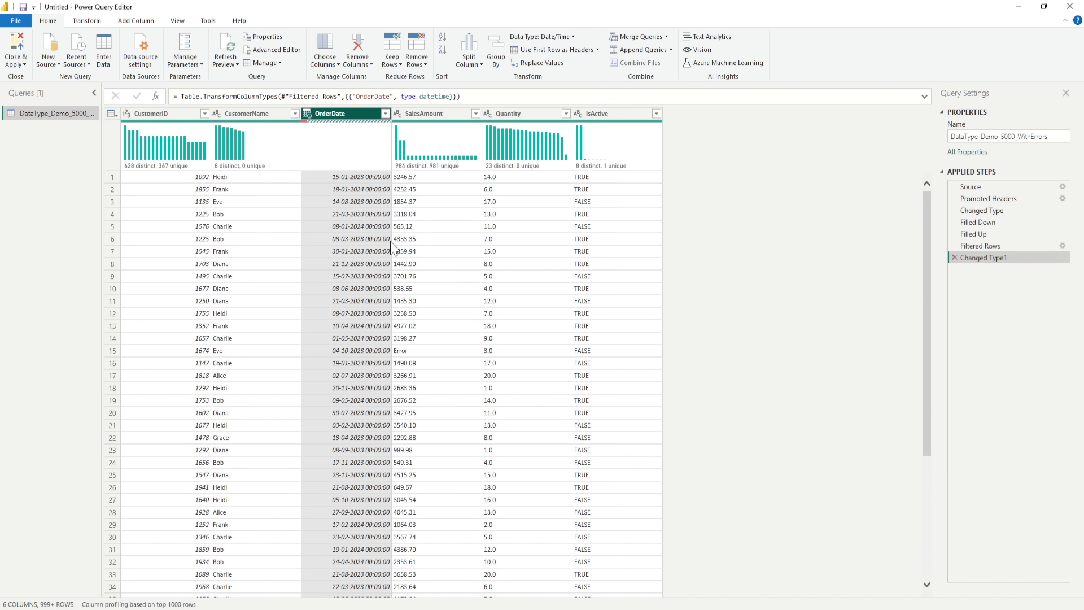
- Look for conversion errors in the OrderDate column, view the details of the error in row 236, and delete the resulting drill-down step
{"action": "scroll", "coordinate": [392, 249], "scroll_direction": "down", "scroll_amount": 20}
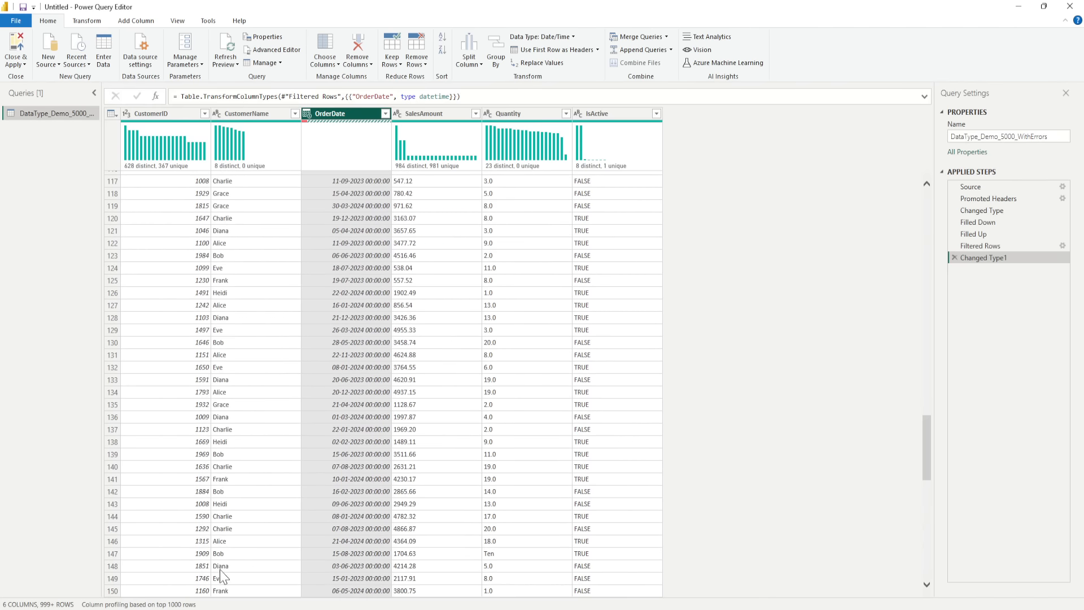
{"action": "scroll", "coordinate": [377, 361], "scroll_direction": "down", "scroll_amount": 20}
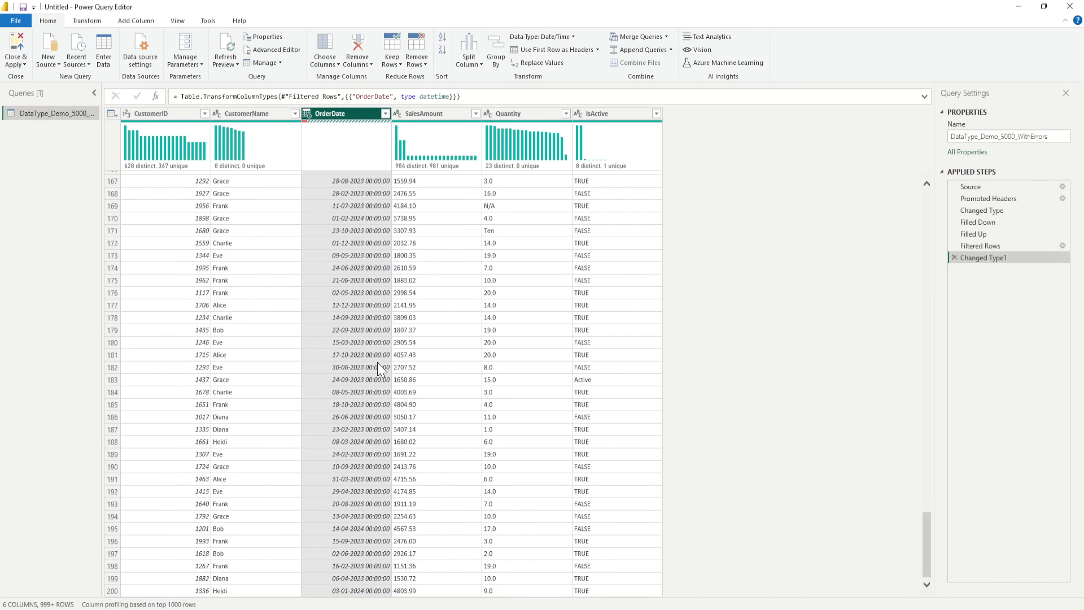
{"action": "scroll", "coordinate": [379, 365], "scroll_direction": "down", "scroll_amount": 5}
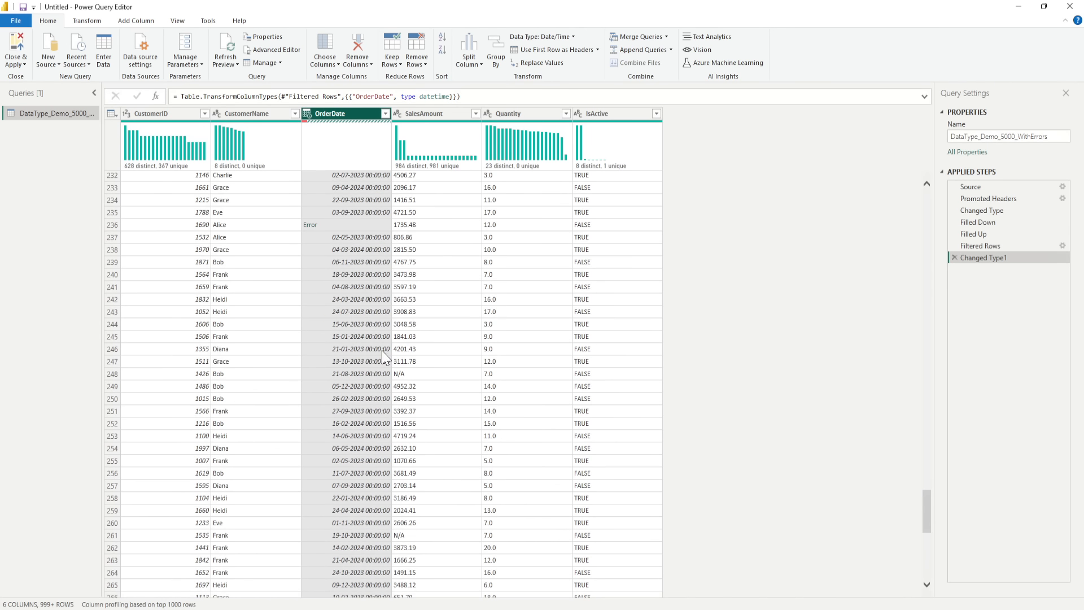
{"action": "left_click", "coordinate": [386, 113]}
{"action": "left_click", "coordinate": [389, 112]}
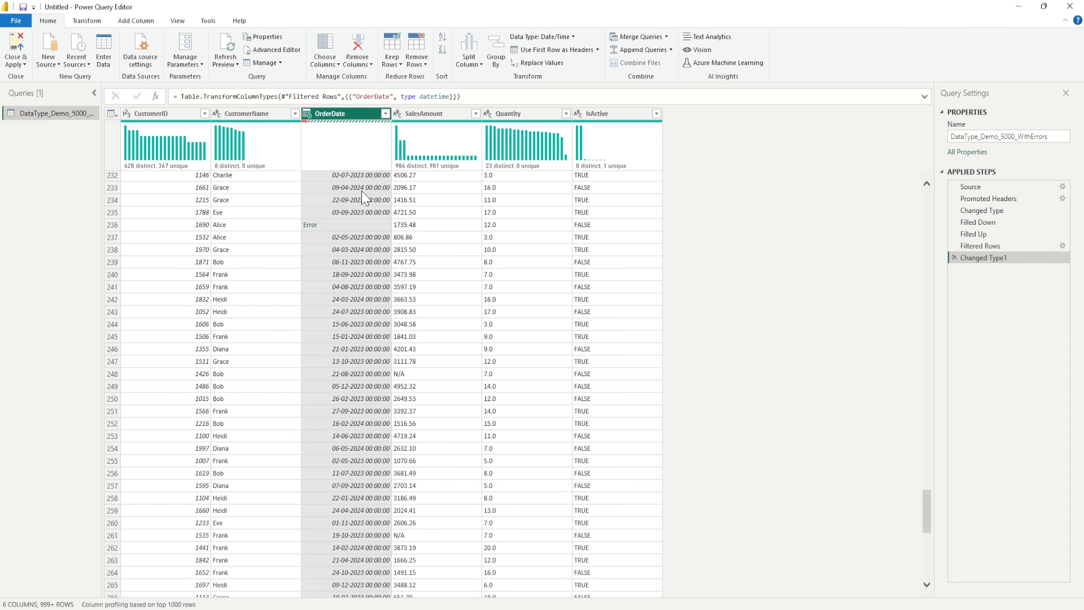
{"action": "left_click", "coordinate": [310, 225]}
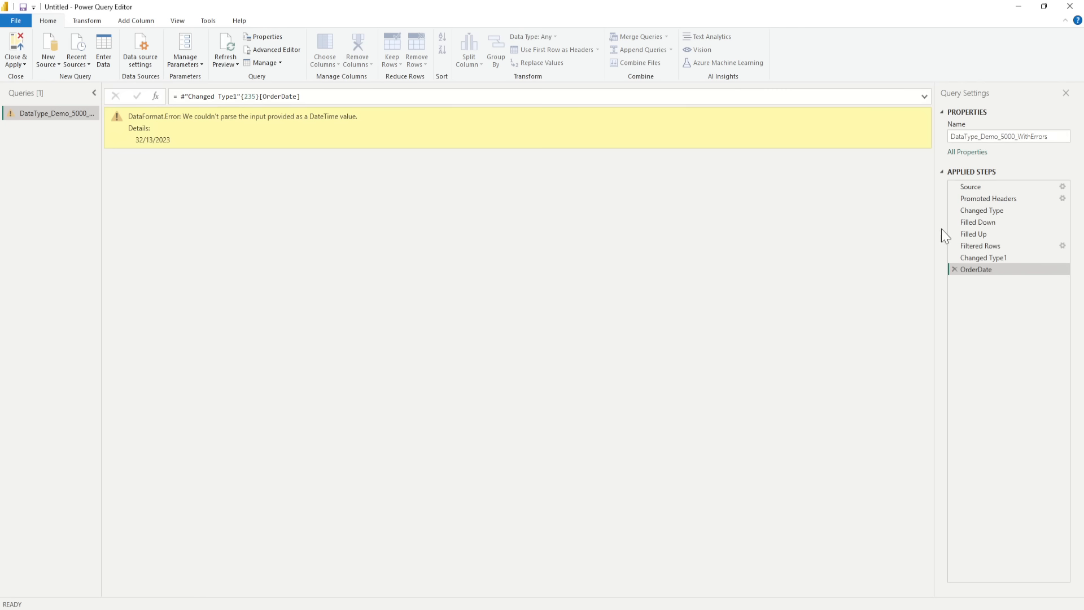
{"action": "left_click", "coordinate": [954, 269]}
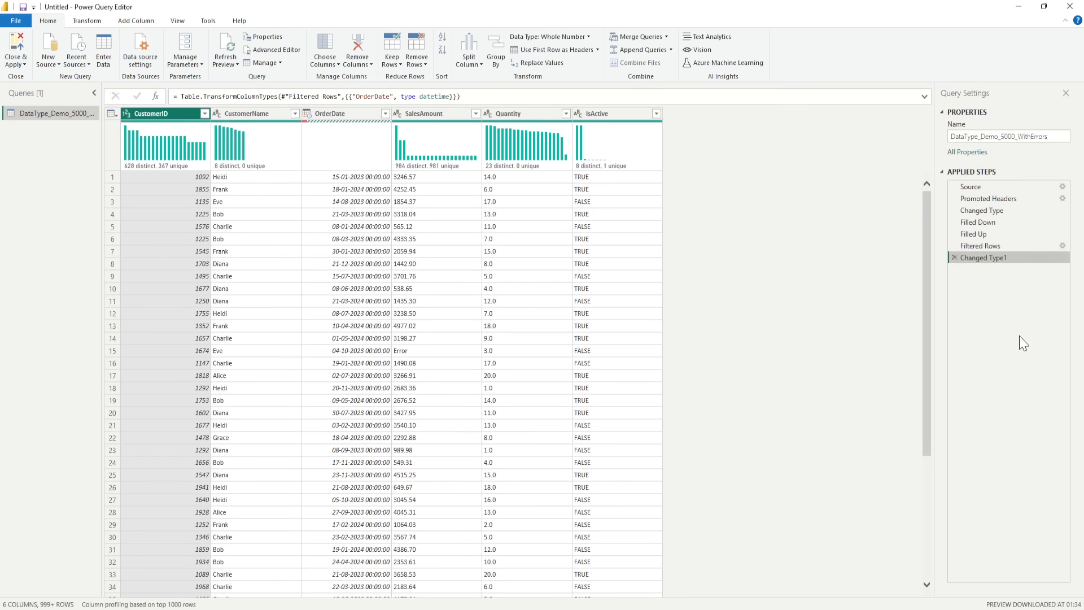
- Remove the rows with errors based on the OrderDate column and likewise on the SalesAmount column
{"action": "right_click", "coordinate": [365, 119]}
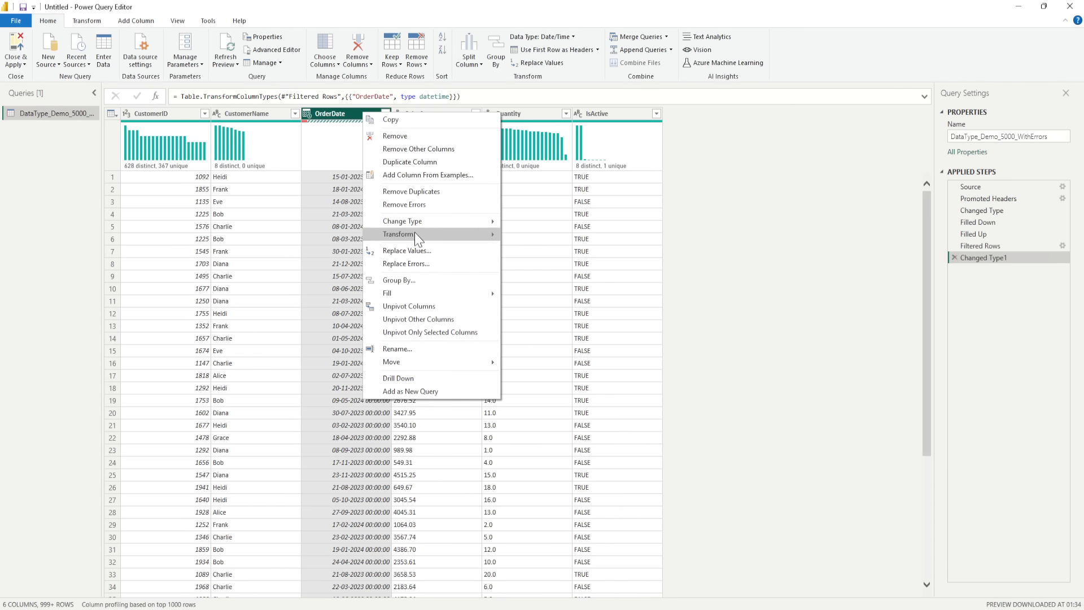
{"action": "left_click", "coordinate": [418, 204]}
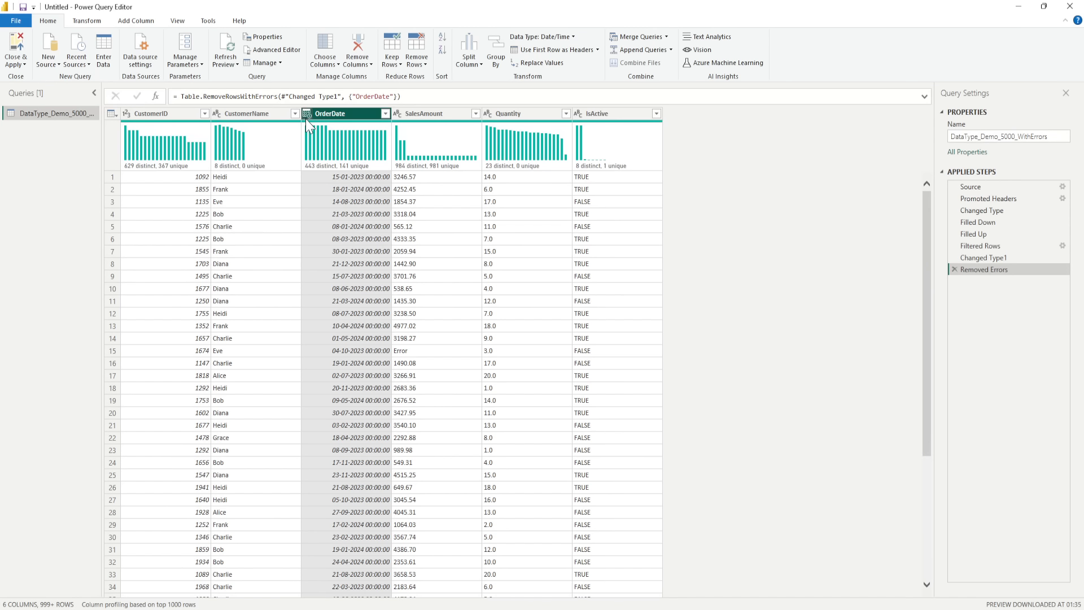
{"action": "right_click", "coordinate": [436, 124]}
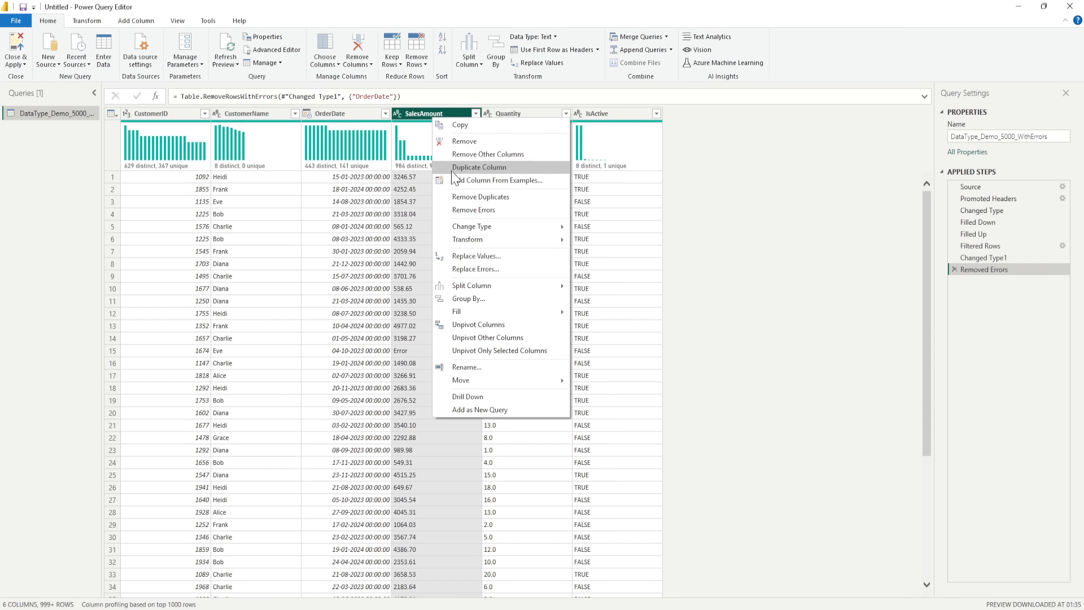
{"action": "left_click", "coordinate": [465, 209]}
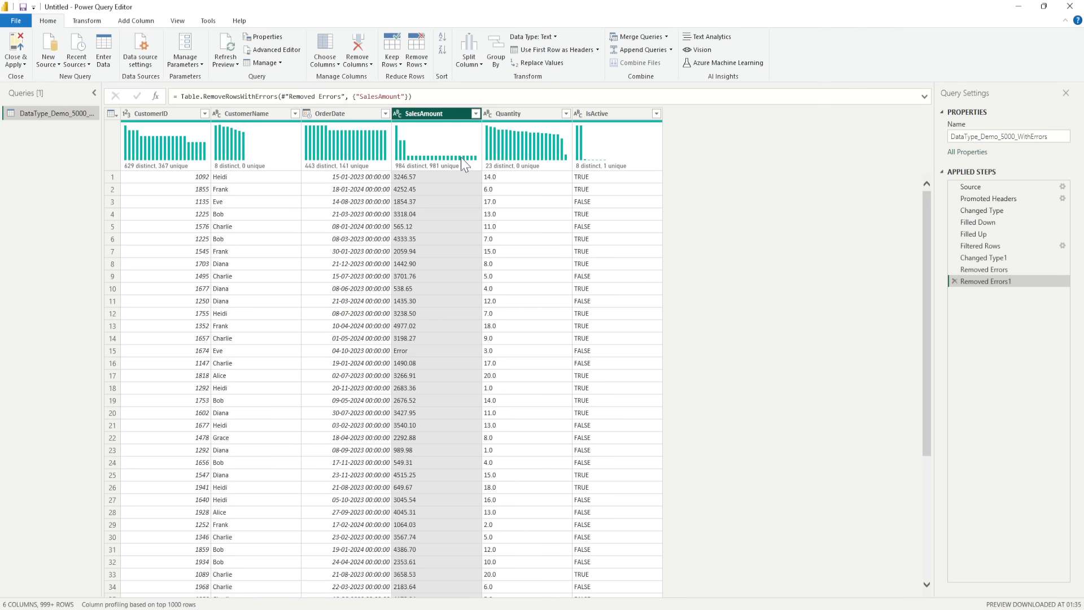
- Check the SalesAmount column's filter values to the end for non-numeric entries, leaving the filter unchanged
{"action": "left_click", "coordinate": [476, 113]}
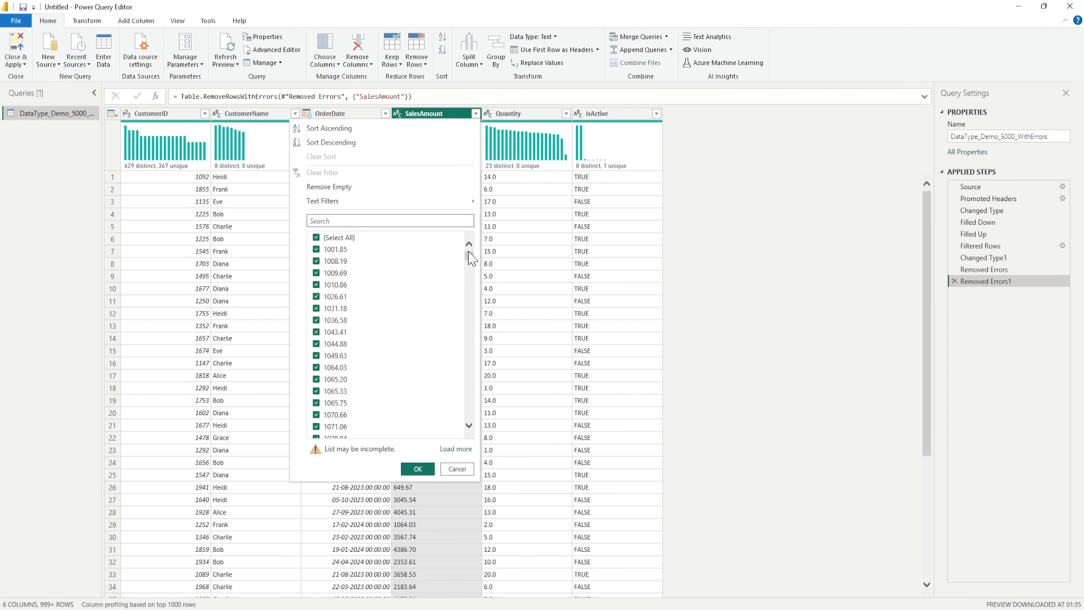
{"action": "left_click_drag", "start_coordinate": [469, 257], "coordinate": [468, 412]}
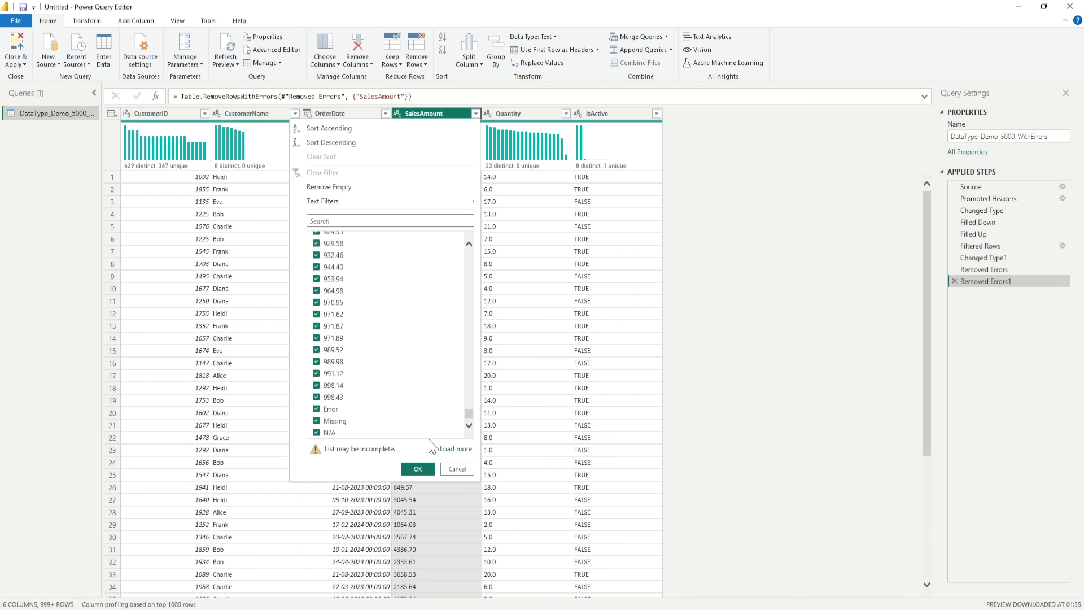
{"action": "left_click", "coordinate": [458, 469]}
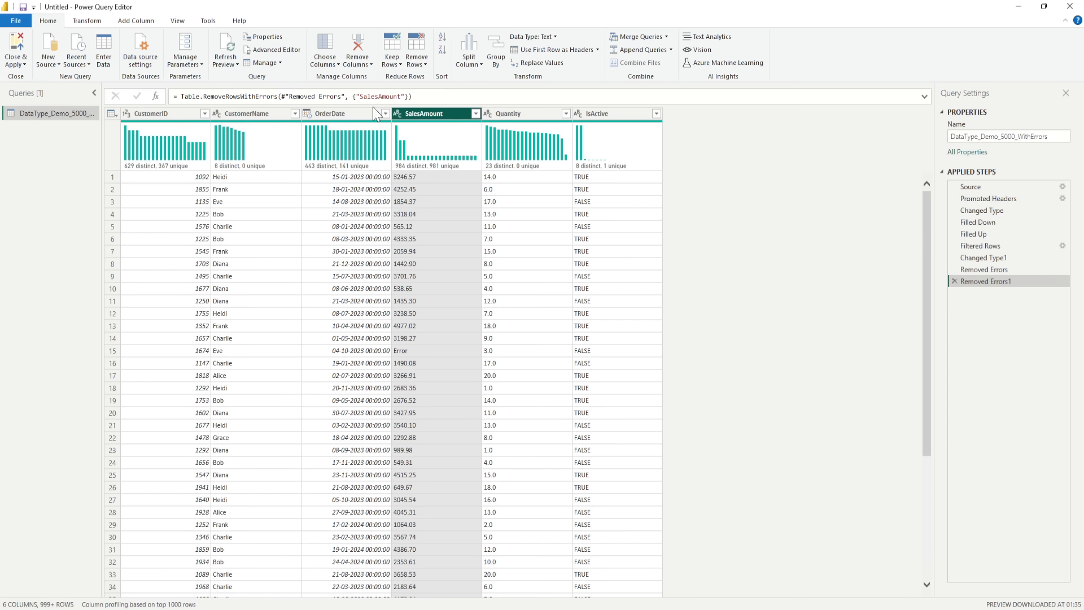
- Examine the SalesAmount column's rows for text entries that are not numbers
{"action": "right_click", "coordinate": [435, 121]}
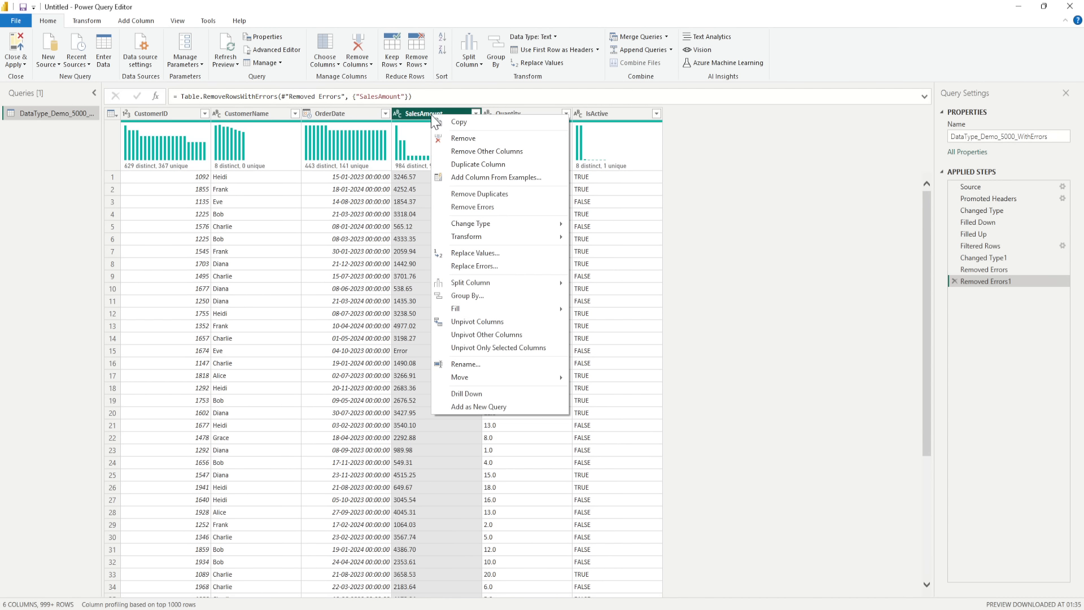
{"action": "left_click", "coordinate": [406, 252]}
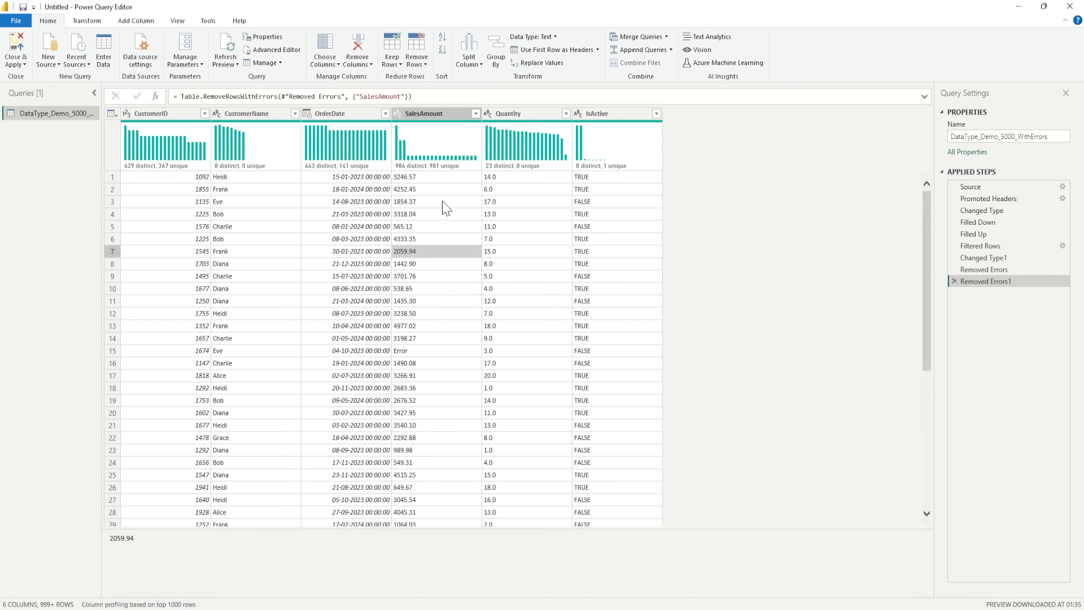
{"action": "left_click_drag", "start_coordinate": [929, 242], "coordinate": [925, 411]}
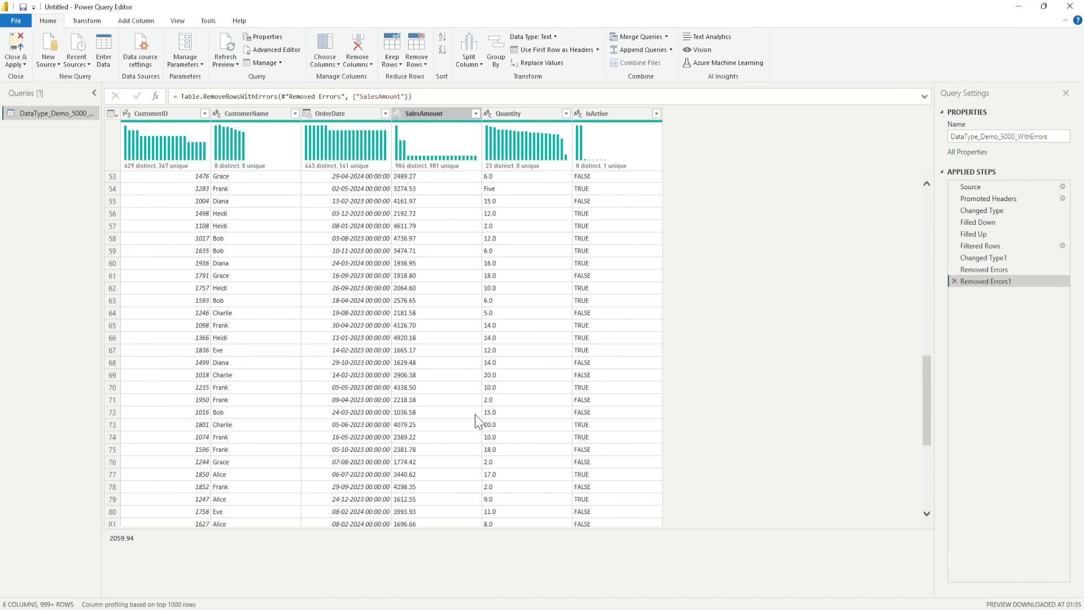
{"action": "scroll", "coordinate": [431, 356], "scroll_direction": "up", "scroll_amount": 4}
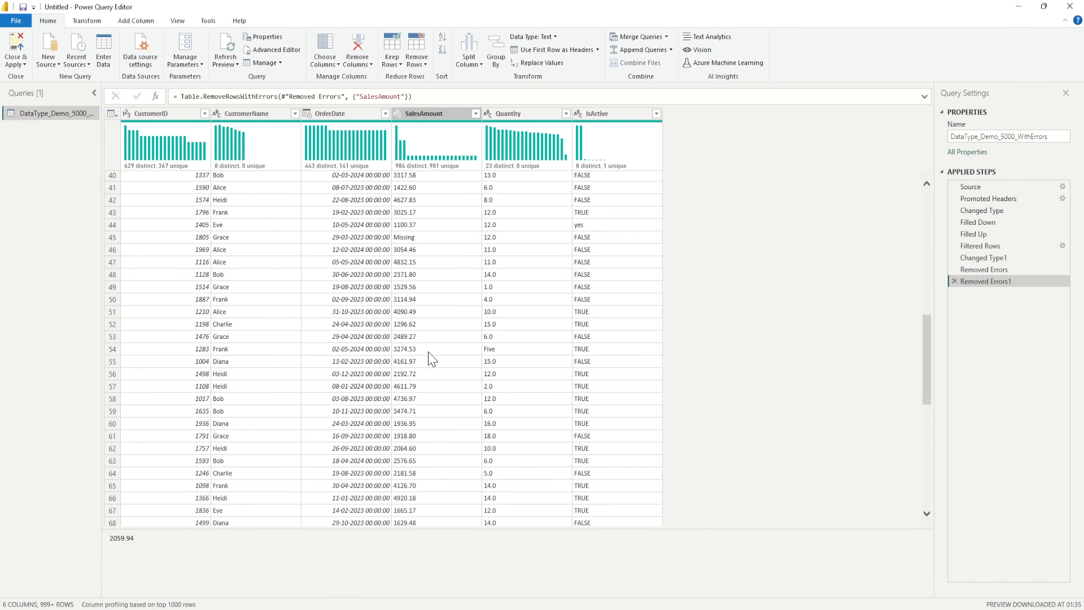
{"action": "scroll", "coordinate": [432, 359], "scroll_direction": "up", "scroll_amount": 13}
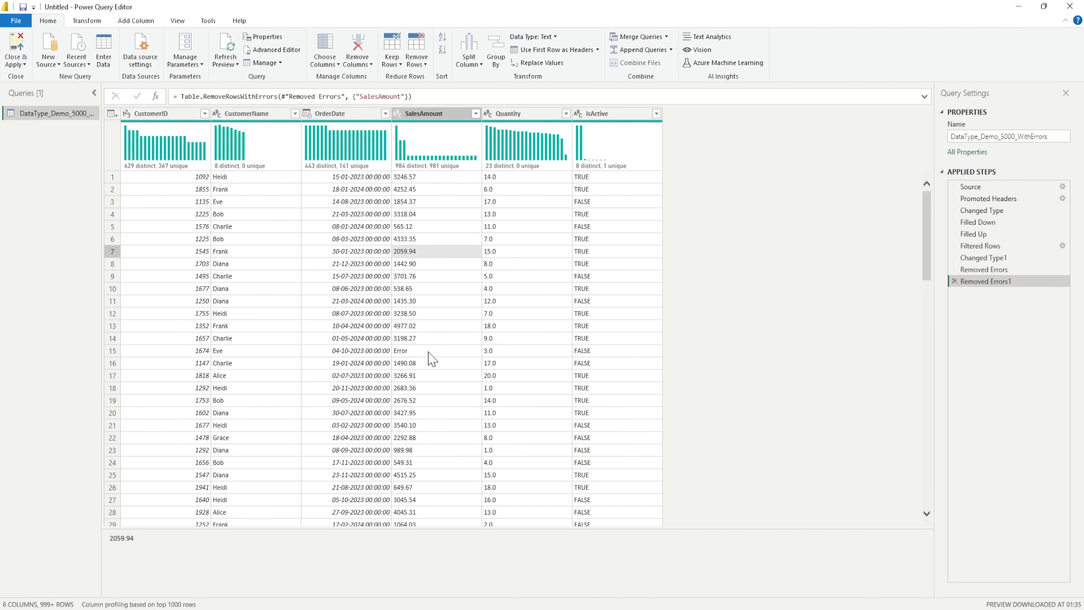
{"action": "scroll", "coordinate": [432, 356], "scroll_direction": "down", "scroll_amount": 10}
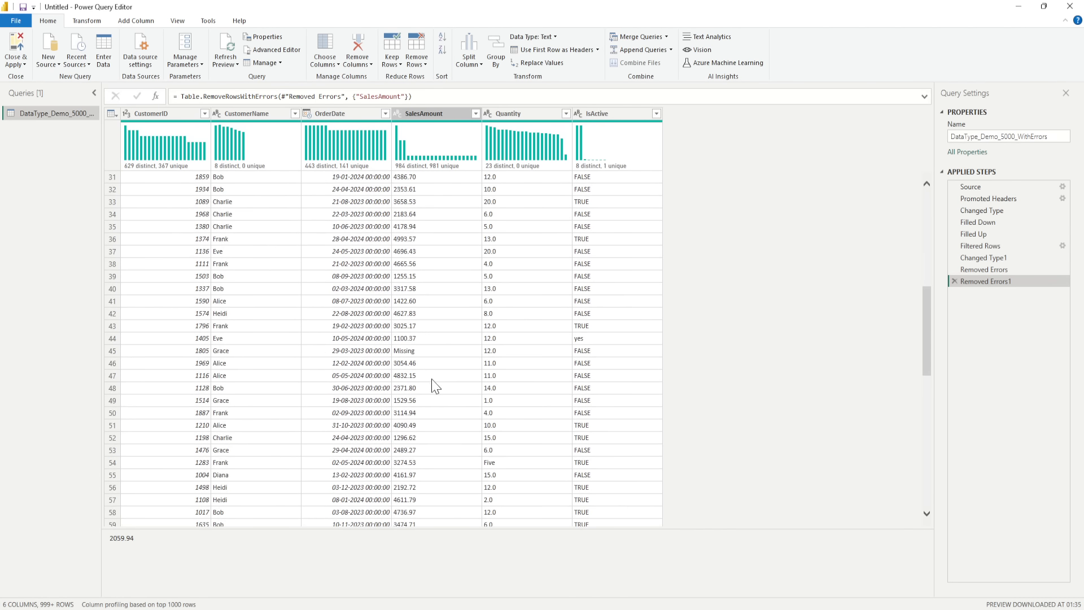
{"action": "right_click", "coordinate": [424, 352]}
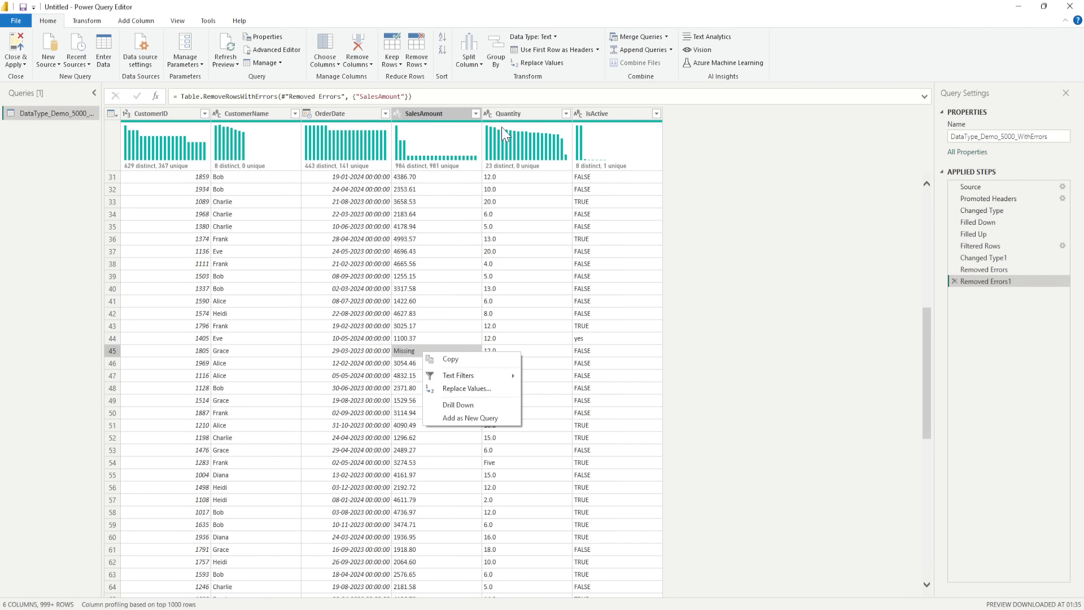
- Filter the values Error, Missing and N/A out of the SalesAmount column and change its data type to Decimal Number
{"action": "left_click", "coordinate": [476, 114]}
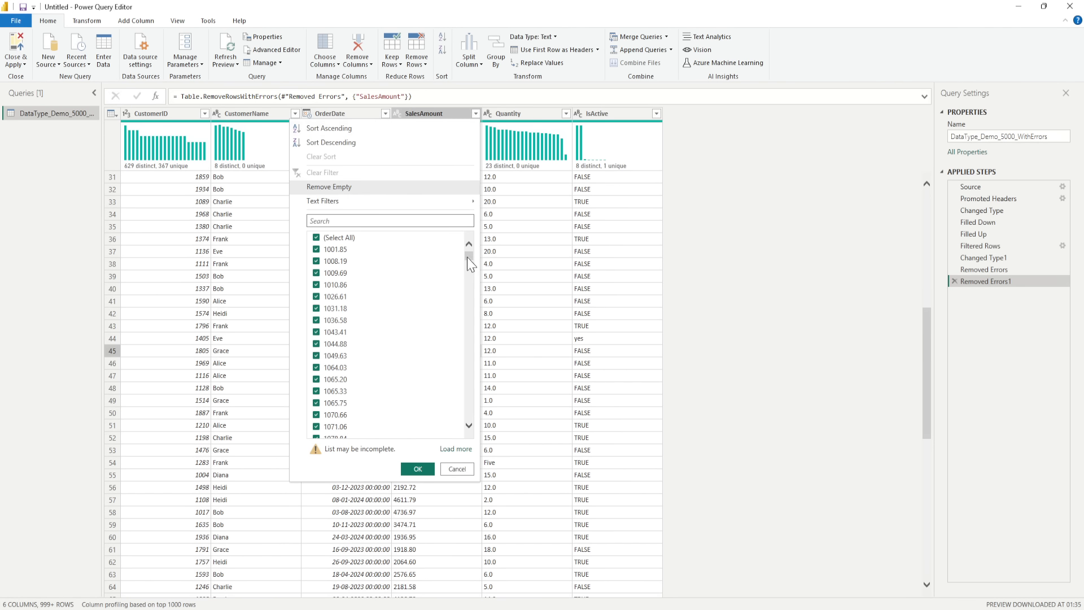
{"action": "left_click_drag", "start_coordinate": [466, 256], "coordinate": [467, 413]}
{"action": "left_click", "coordinate": [316, 422]}
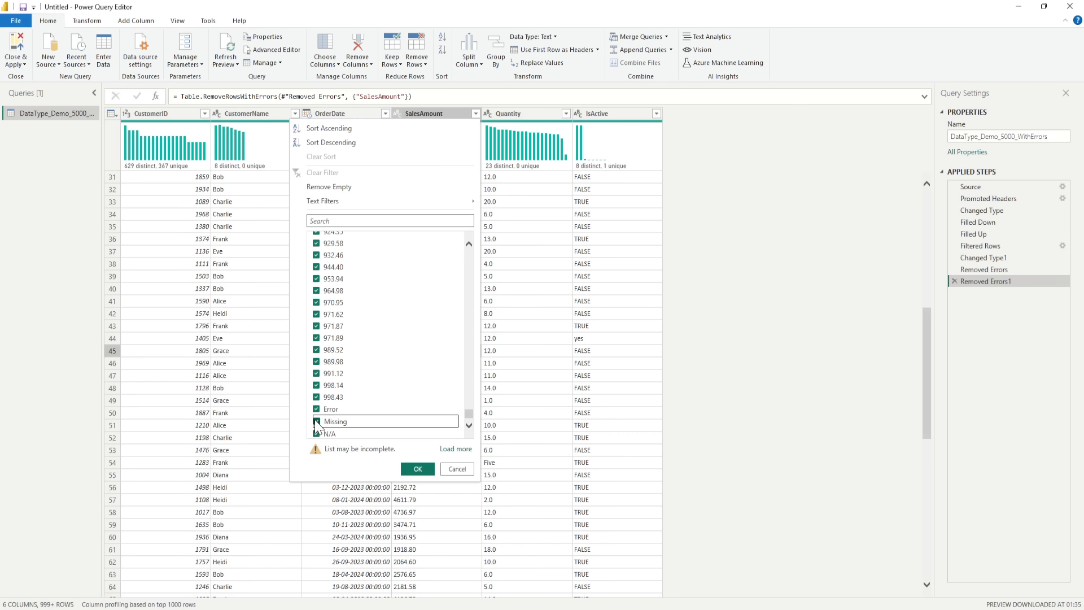
{"action": "left_click", "coordinate": [316, 421]}
{"action": "left_click", "coordinate": [316, 408]}
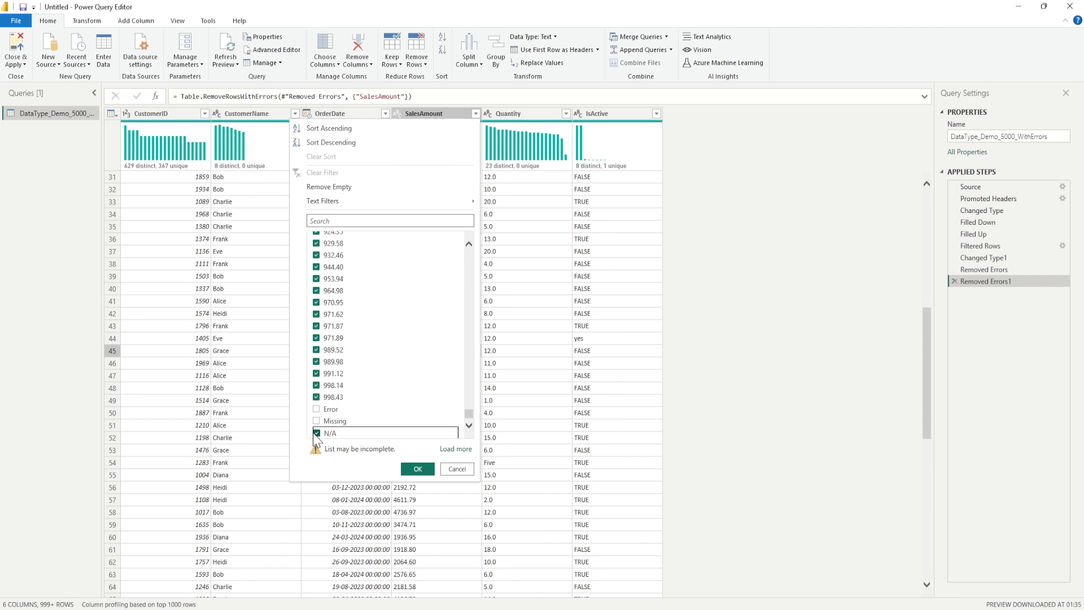
{"action": "left_click", "coordinate": [316, 433]}
{"action": "left_click", "coordinate": [418, 470]}
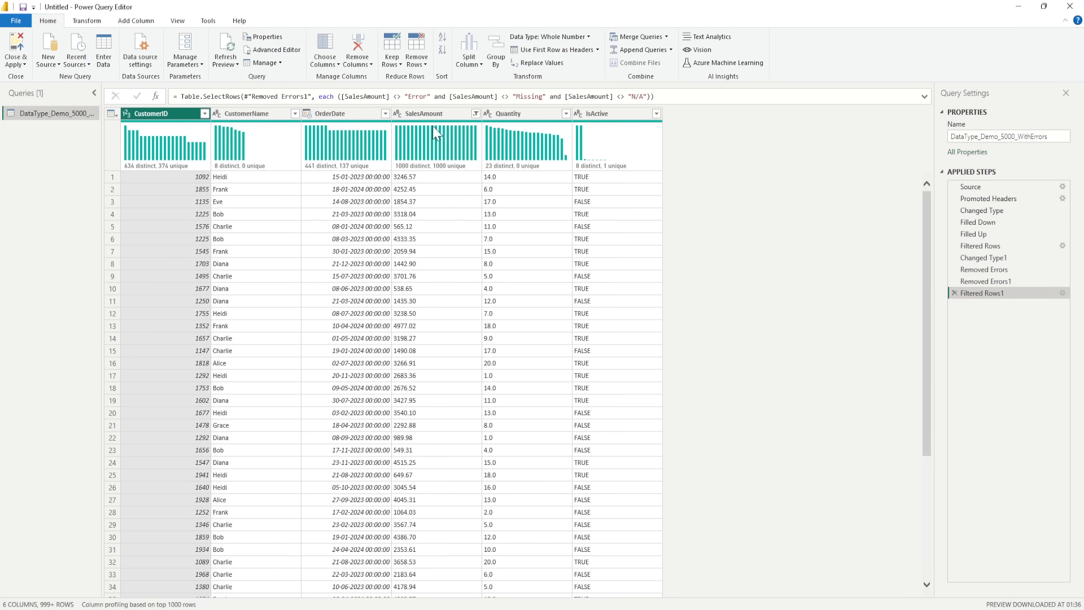
{"action": "left_click", "coordinate": [398, 113]}
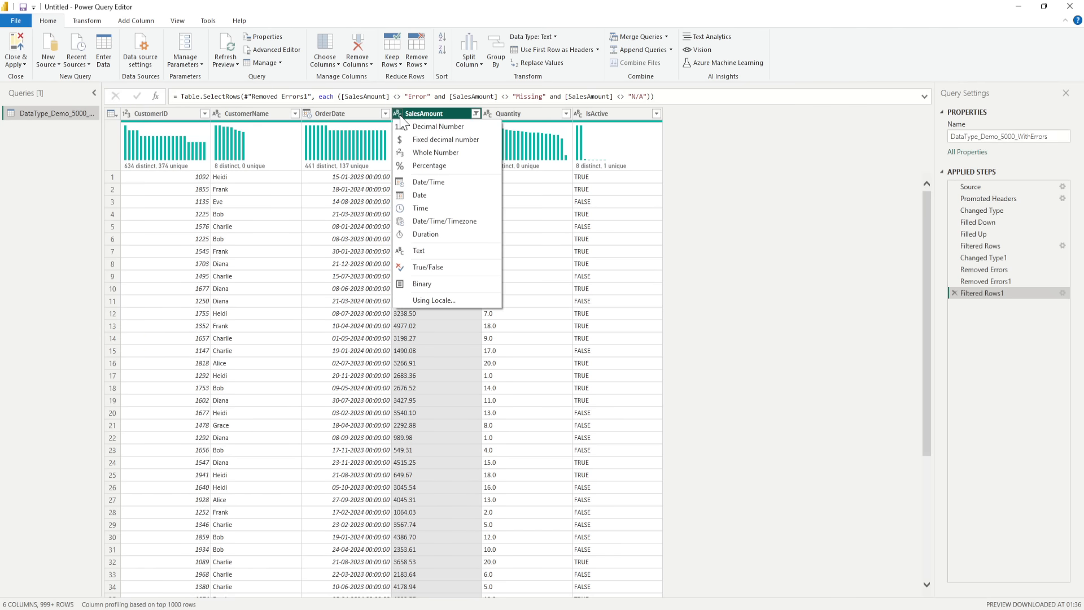
{"action": "left_click", "coordinate": [426, 127]}
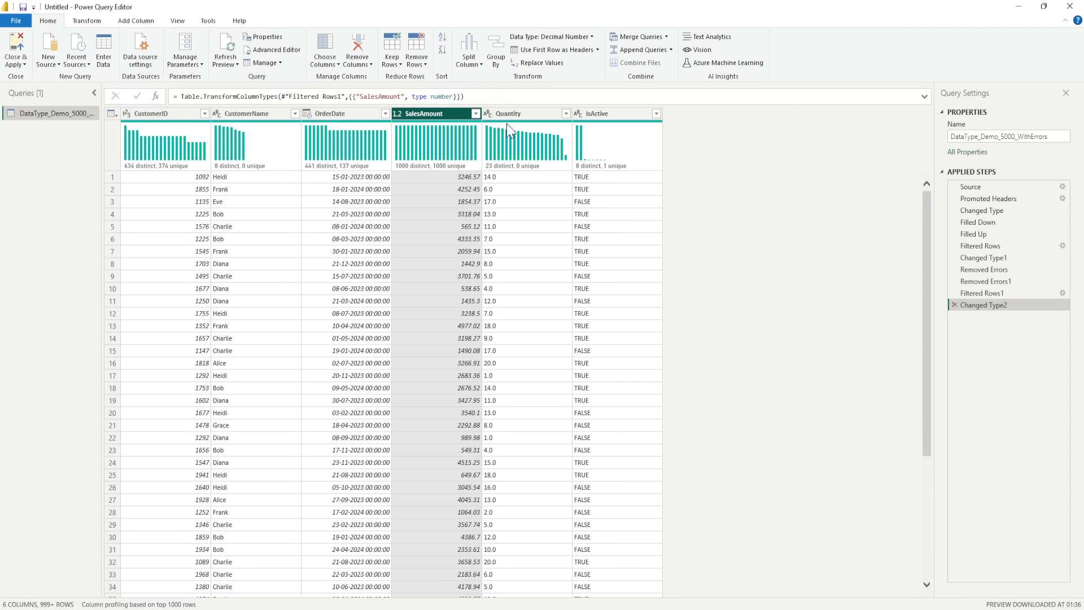
- Check the Quantity column's filter values to the end for non-numeric entries, leaving the filter unchanged
{"action": "left_click", "coordinate": [566, 118]}
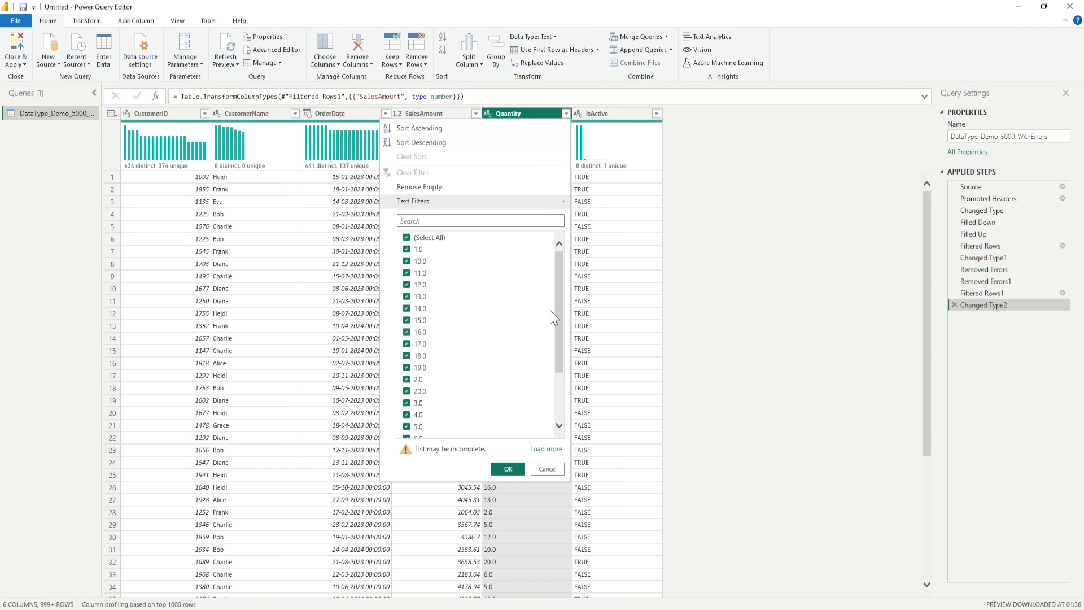
{"action": "left_click_drag", "start_coordinate": [563, 307], "coordinate": [562, 388]}
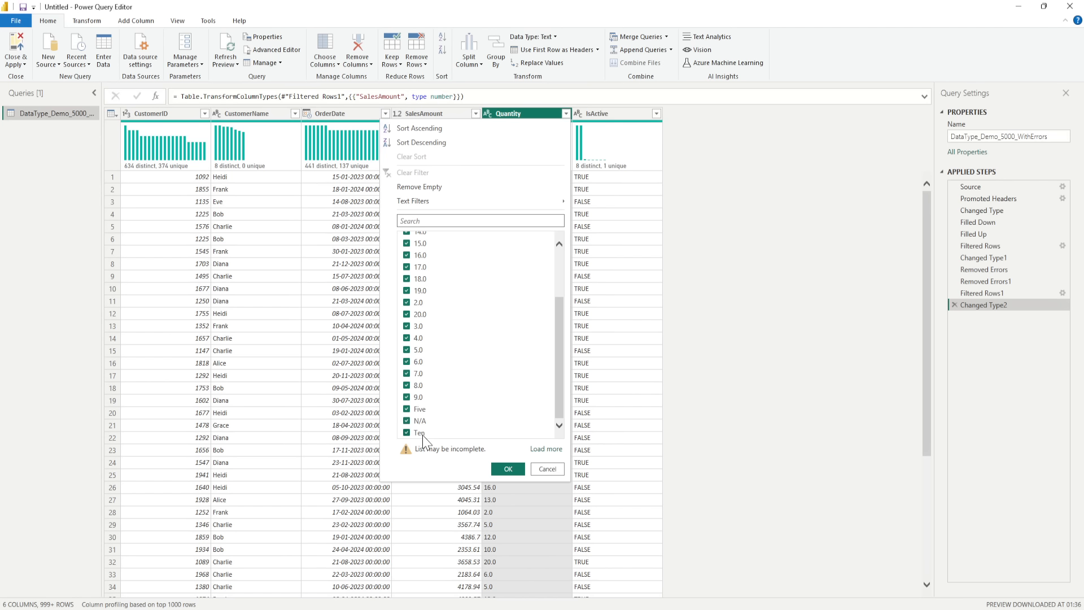
{"action": "left_click", "coordinate": [545, 468]}
- Find a cell containing the word Five in the Quantity column and replace that value with 5 throughout the column
{"action": "scroll", "coordinate": [544, 289], "scroll_direction": "down", "scroll_amount": 20}
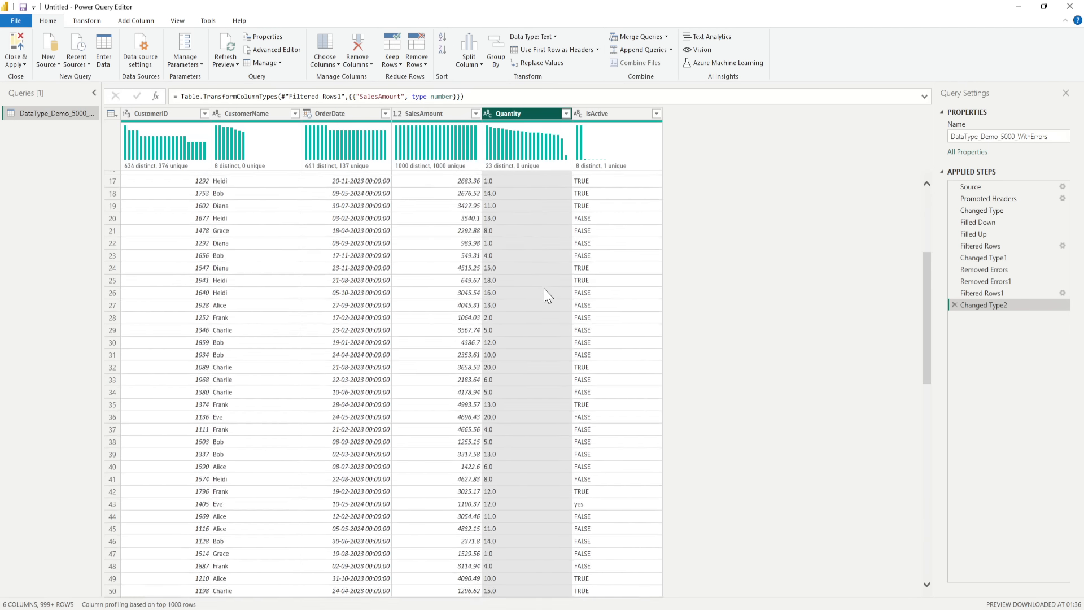
{"action": "scroll", "coordinate": [543, 293], "scroll_direction": "down", "scroll_amount": 20}
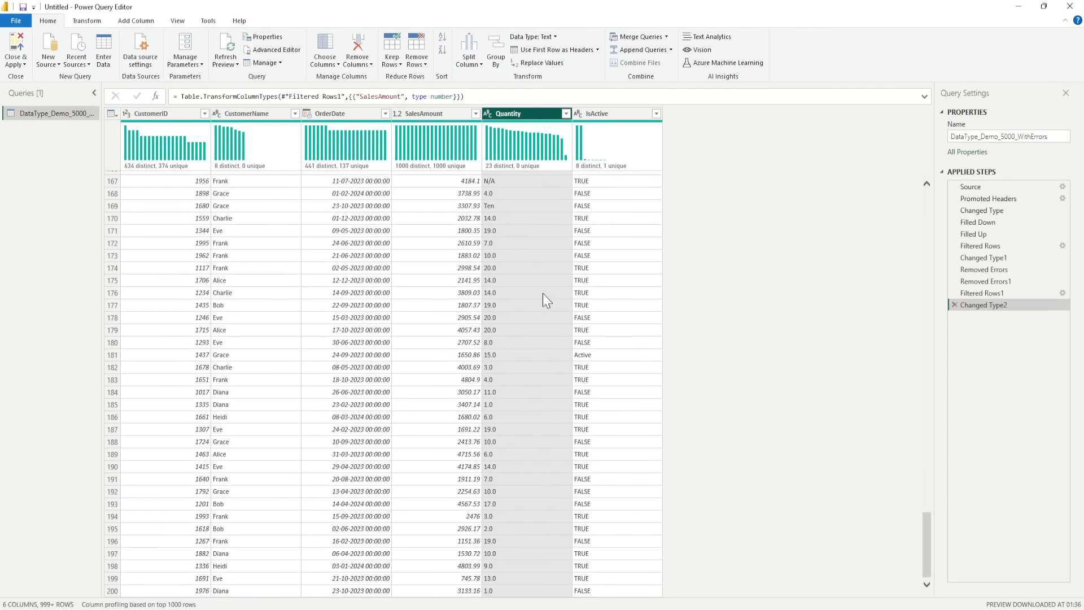
{"action": "scroll", "coordinate": [543, 297], "scroll_direction": "down", "scroll_amount": 20}
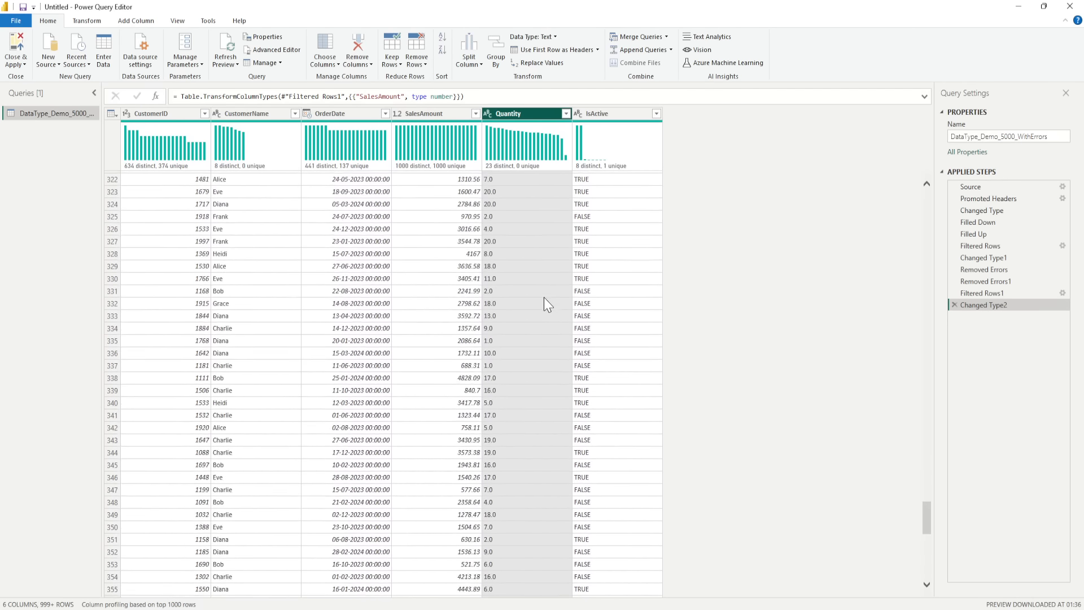
{"action": "scroll", "coordinate": [543, 299], "scroll_direction": "down", "scroll_amount": 20}
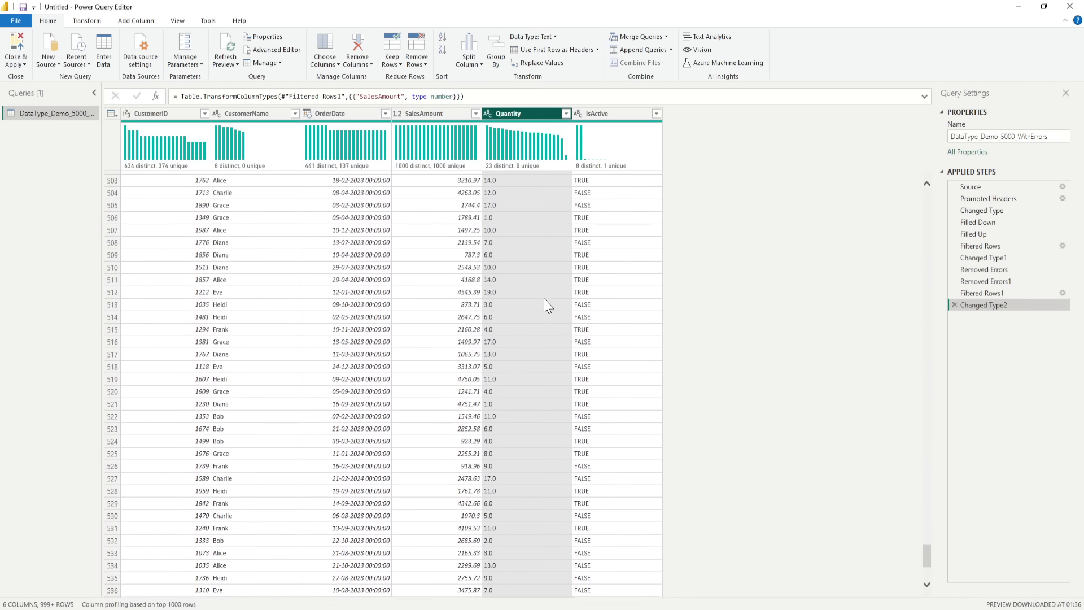
{"action": "scroll", "coordinate": [545, 305], "scroll_direction": "up", "scroll_amount": 5}
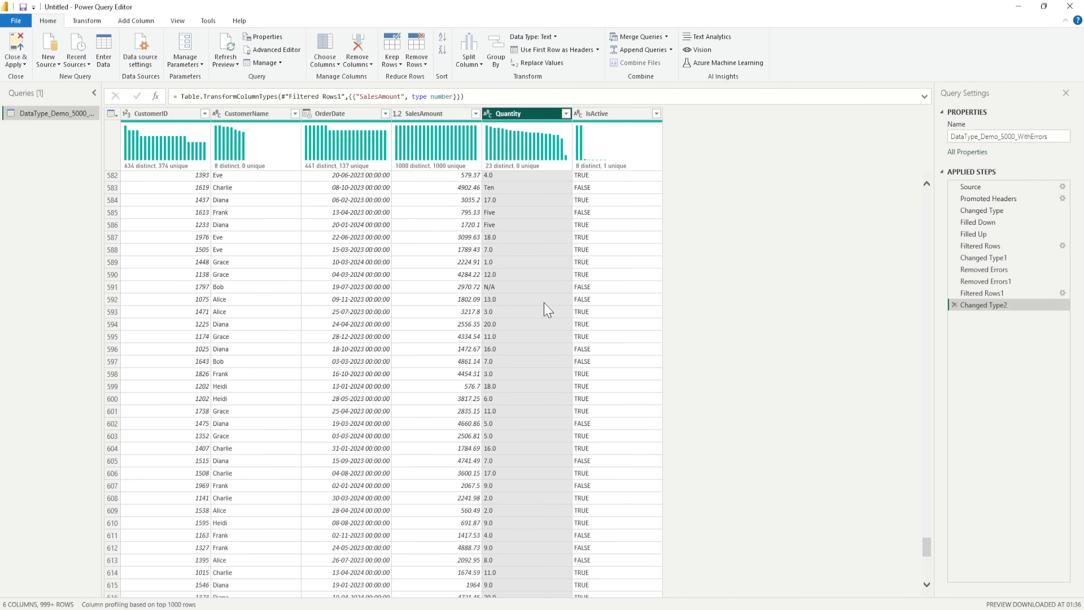
{"action": "right_click", "coordinate": [509, 217]}
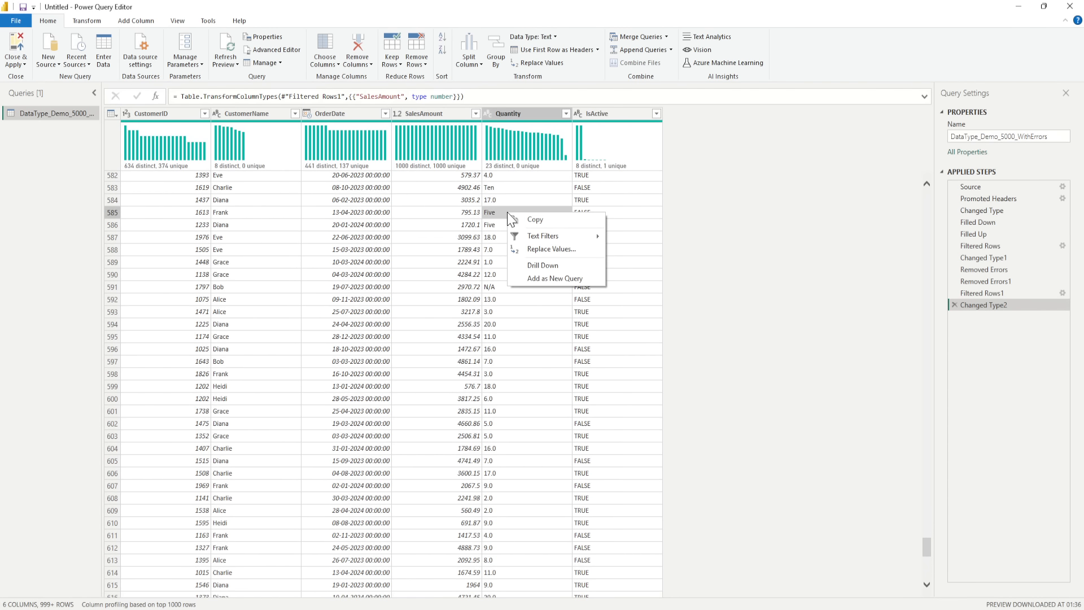
{"action": "left_click", "coordinate": [541, 248]}
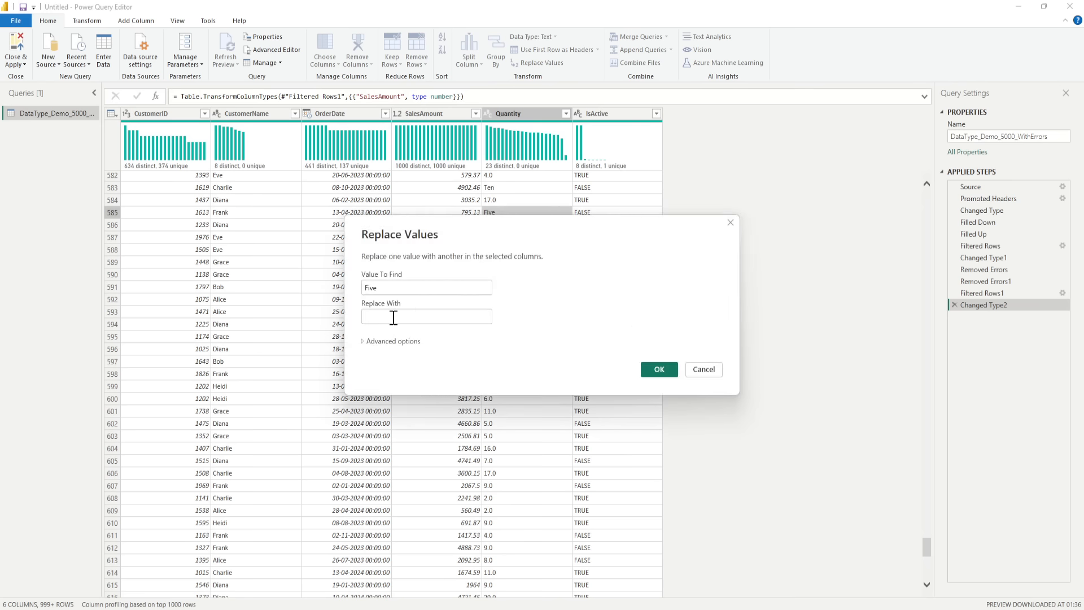
{"action": "type", "text": "5"}
{"action": "left_click", "coordinate": [658, 370]}
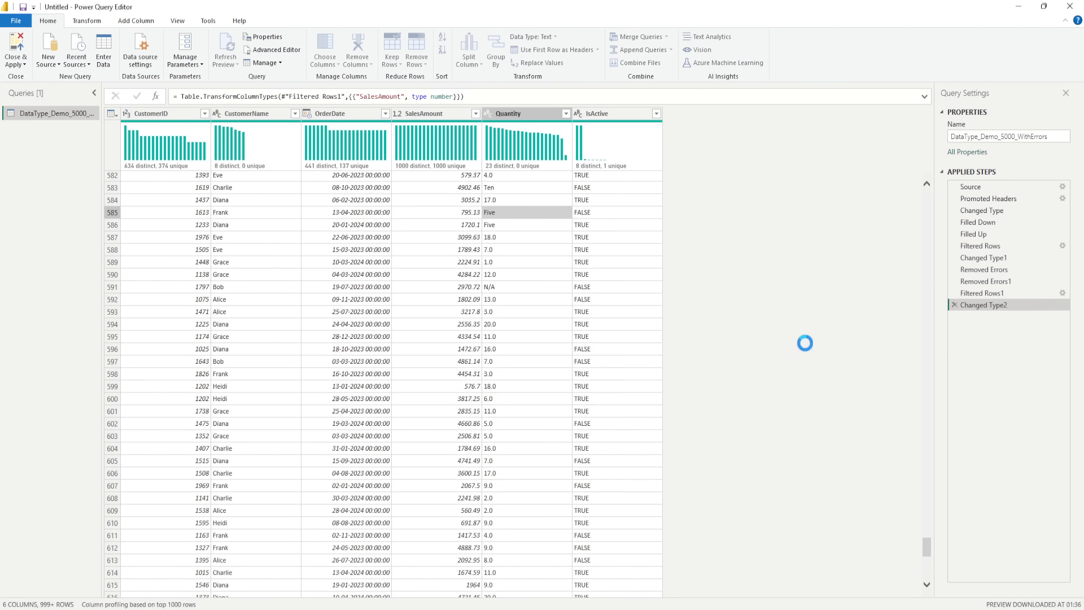
- Find a cell containing the word Ten in the Quantity column and replace that value with 10 throughout the column
{"action": "scroll", "coordinate": [483, 355], "scroll_direction": "down", "scroll_amount": 20}
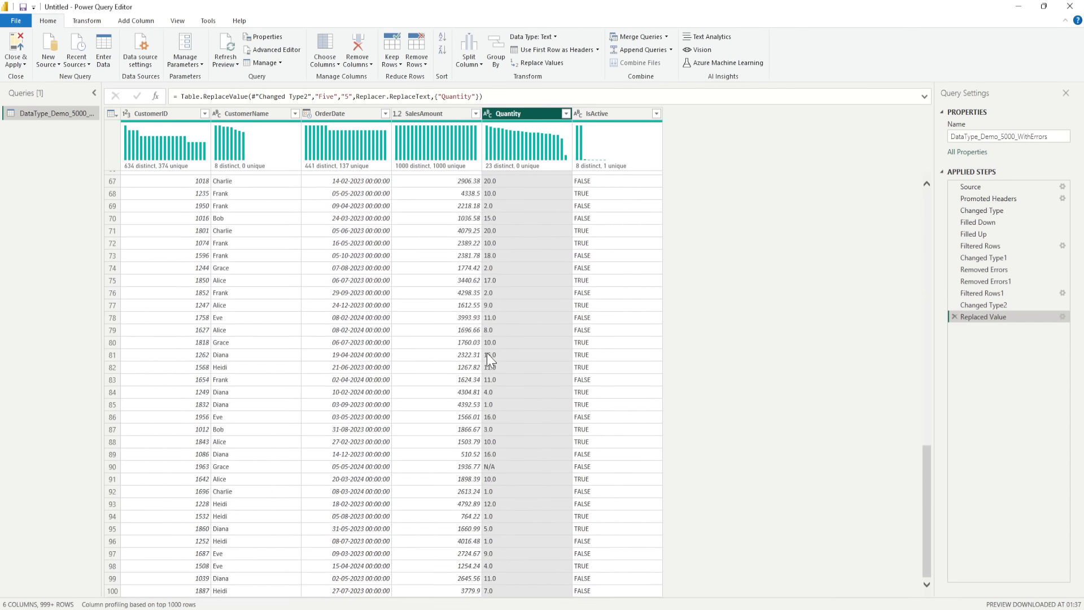
{"action": "scroll", "coordinate": [507, 355], "scroll_direction": "down", "scroll_amount": 10}
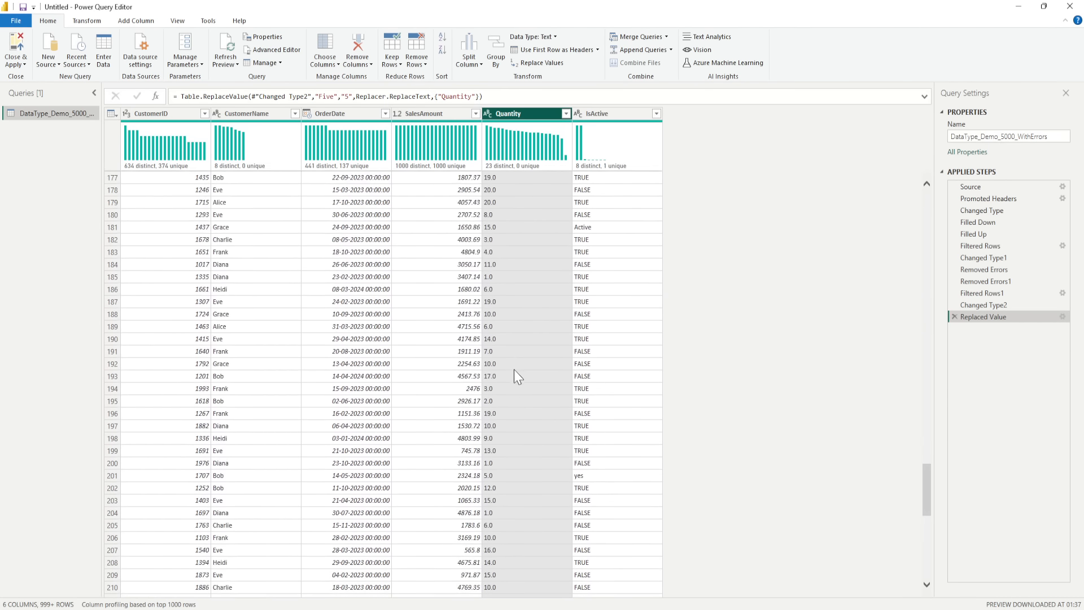
{"action": "right_click", "coordinate": [500, 333]}
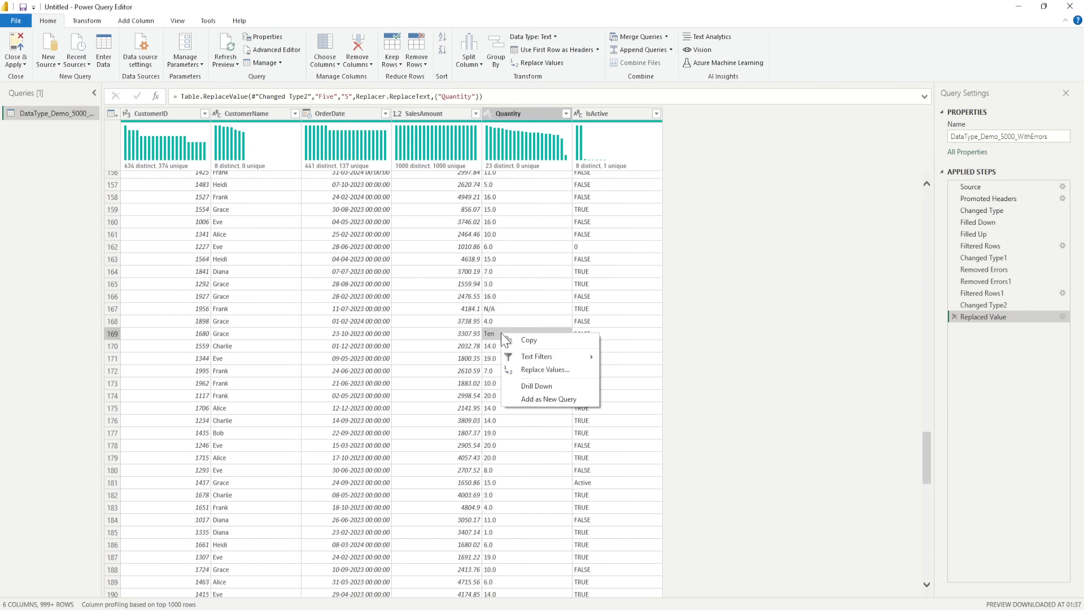
{"action": "left_click", "coordinate": [540, 374]}
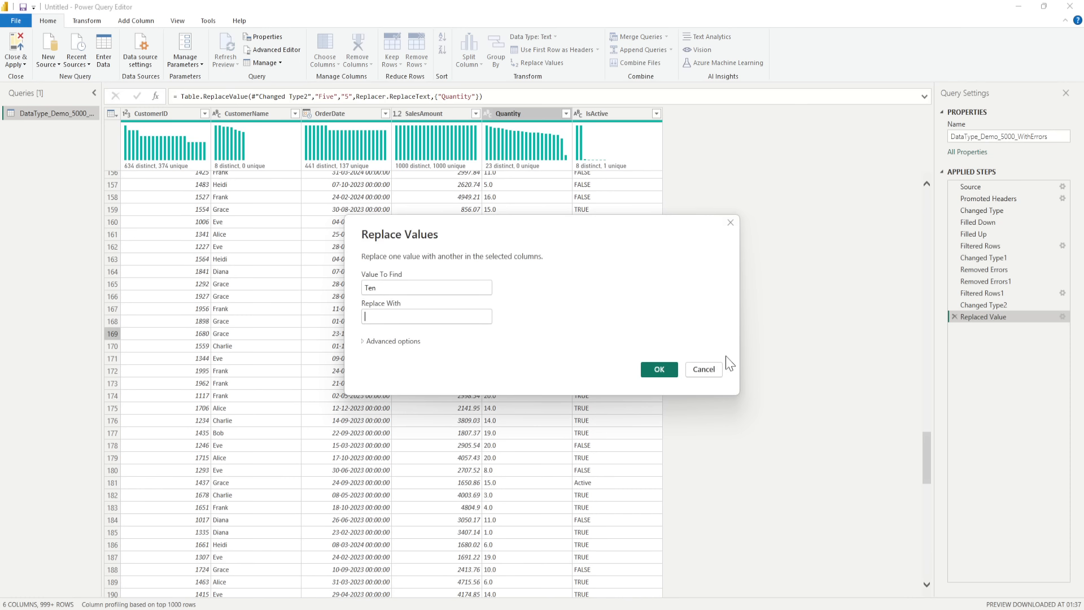
{"action": "left_click", "coordinate": [414, 318]}
{"action": "type", "text": "10"}
{"action": "left_click", "coordinate": [659, 370]}
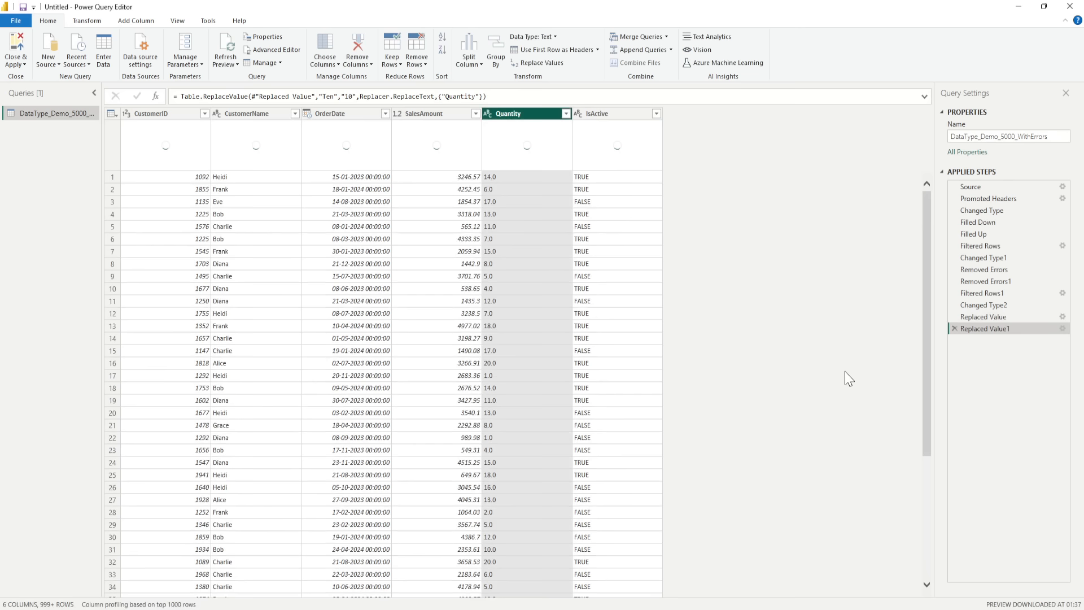
- Filter N/A out of the Quantity column and change its data type to Decimal Number
{"action": "left_click", "coordinate": [565, 114]}
{"action": "left_click_drag", "start_coordinate": [561, 293], "coordinate": [556, 407]}
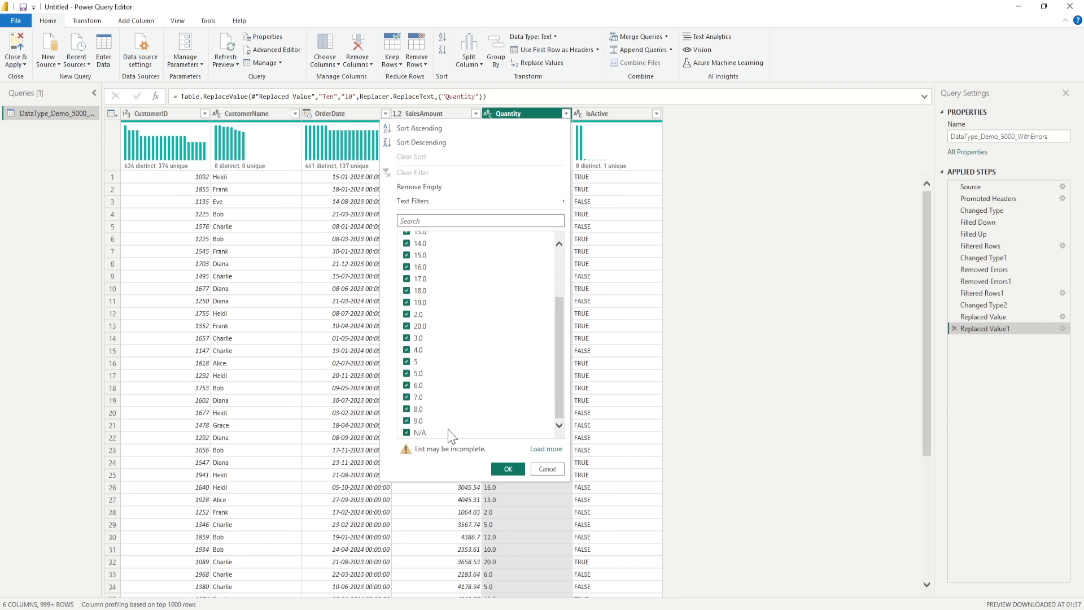
{"action": "left_click", "coordinate": [406, 433]}
{"action": "left_click", "coordinate": [406, 433]}
{"action": "left_click", "coordinate": [508, 468]}
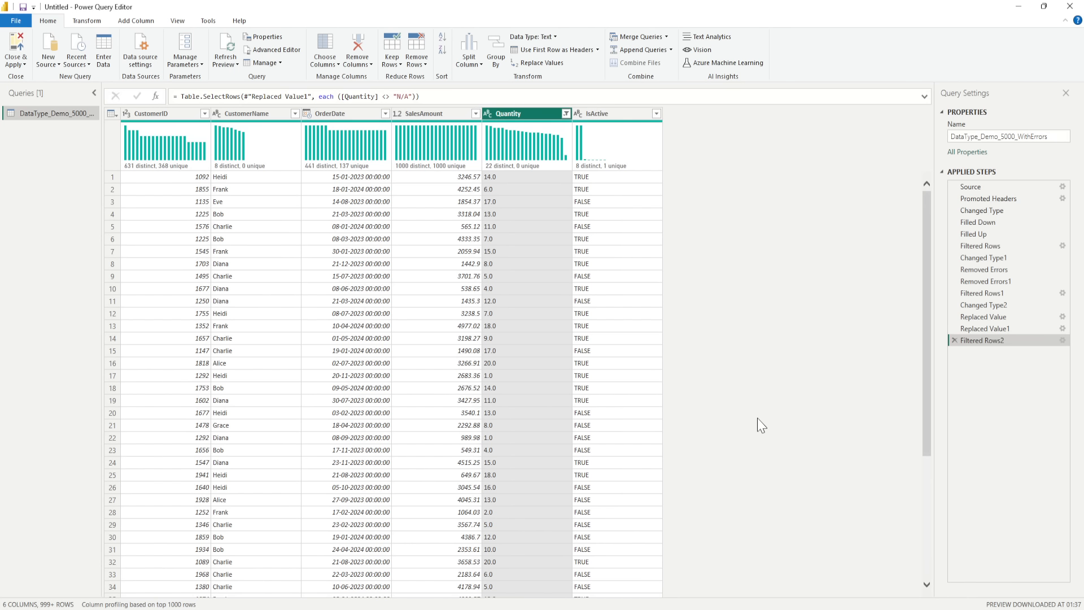
{"action": "double_click", "coordinate": [497, 115]}
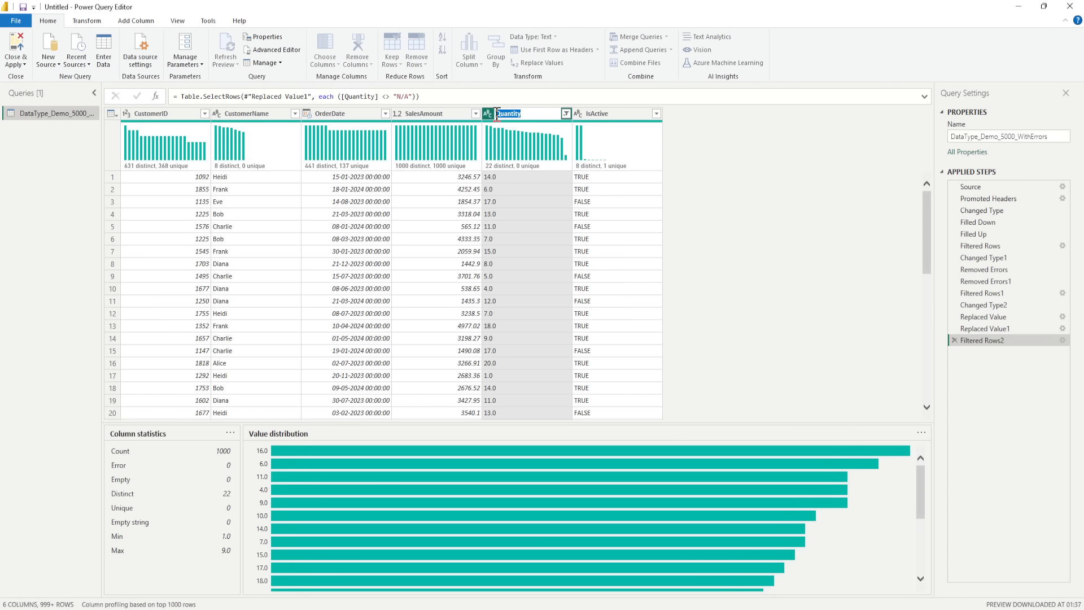
{"action": "left_click", "coordinate": [490, 114]}
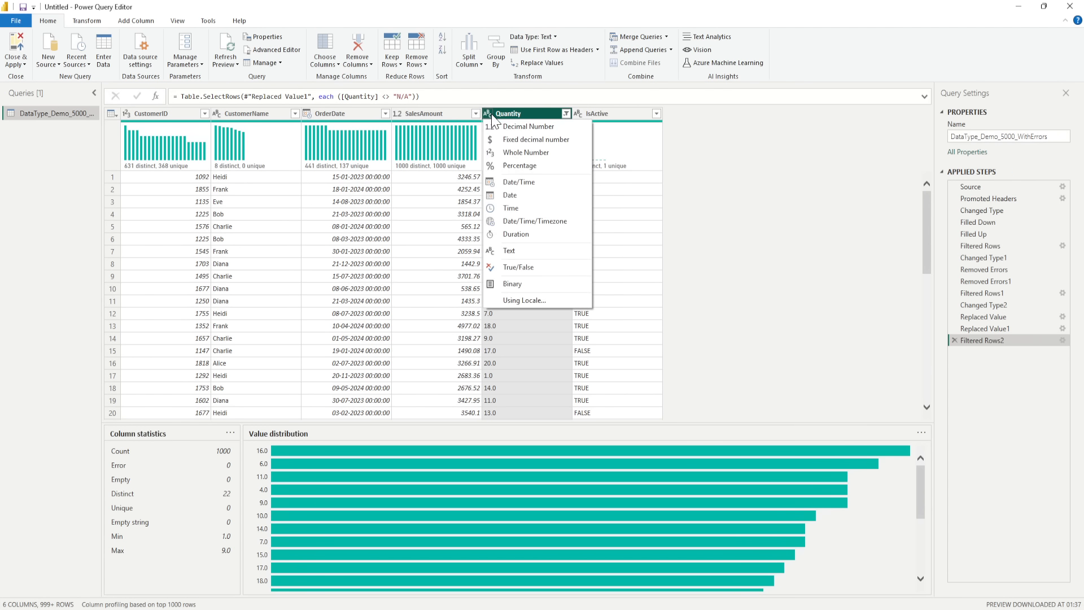
{"action": "left_click", "coordinate": [515, 127]}
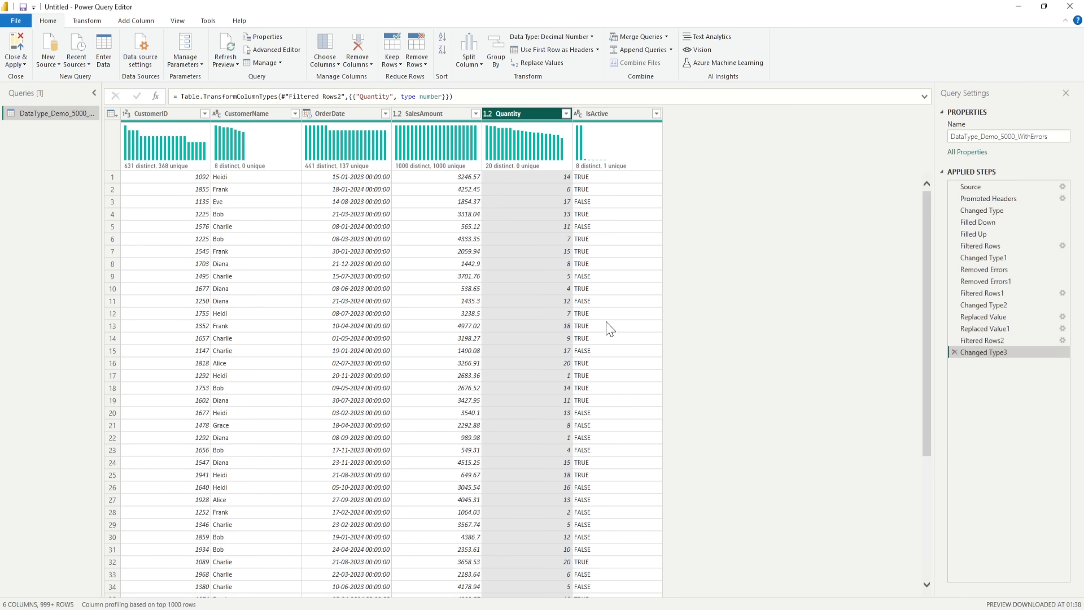
- Load the full list of IsActive filter values for review, leave the filter unchanged, and minimize the Power Query Editor to reveal Power BI Desktop
{"action": "left_click", "coordinate": [656, 113]}
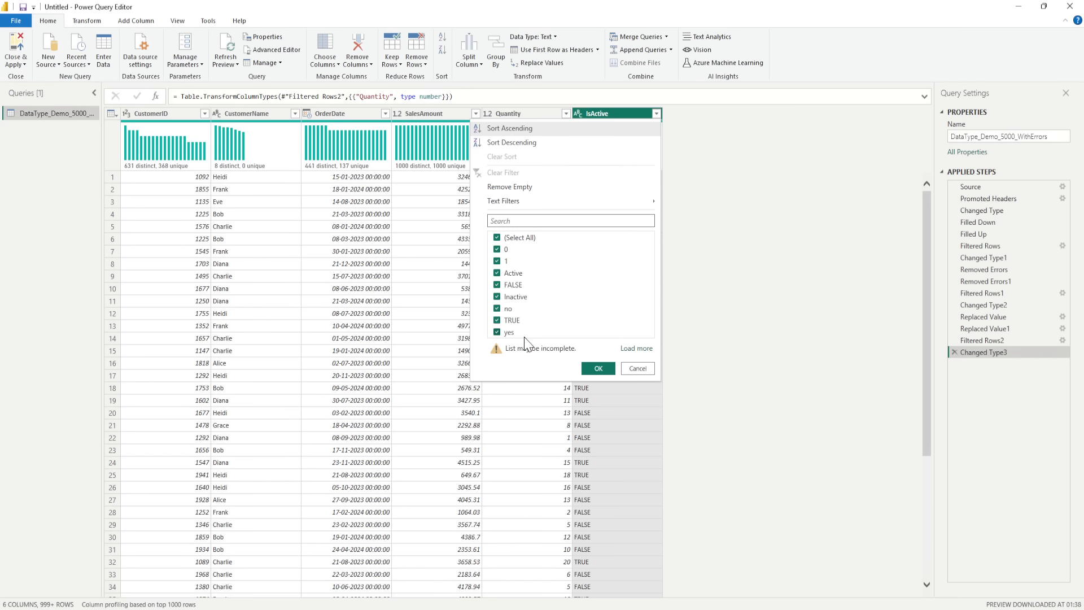
{"action": "left_click", "coordinate": [637, 348]}
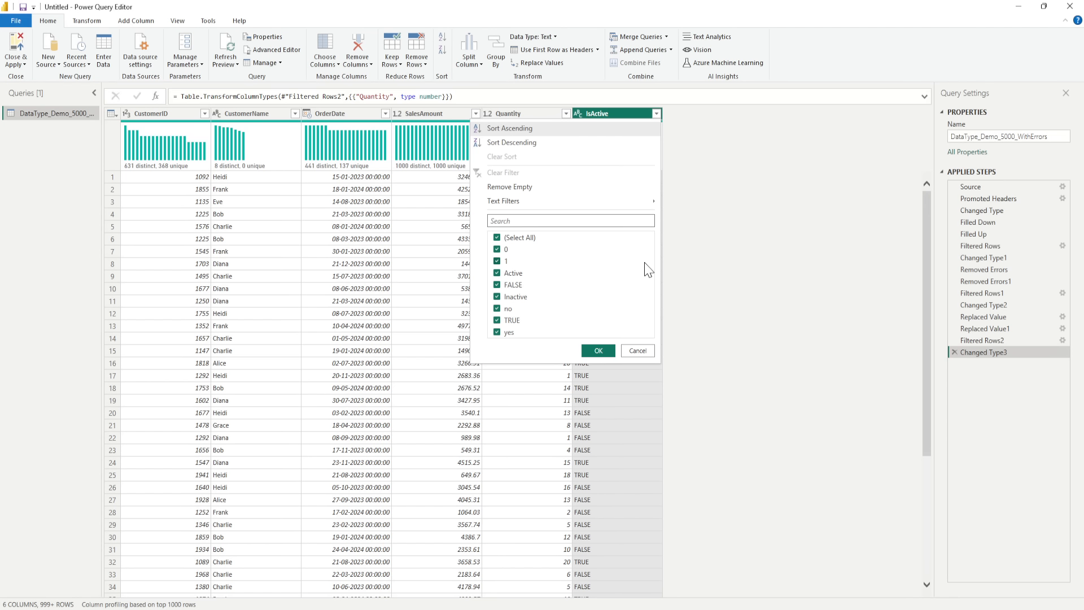
{"action": "left_click", "coordinate": [635, 354]}
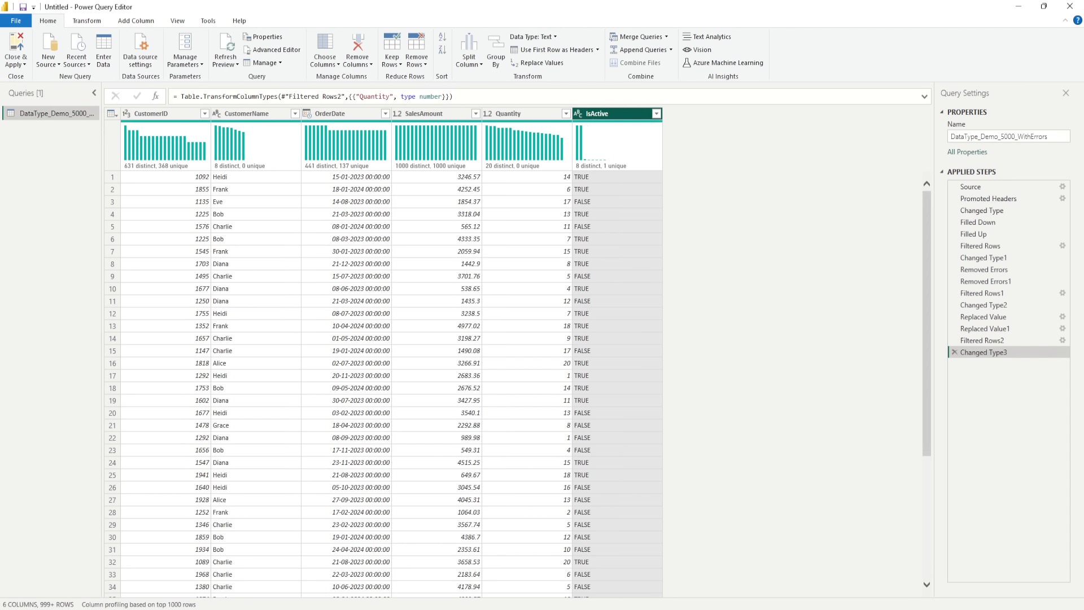
{"action": "left_click", "coordinate": [1021, 8]}
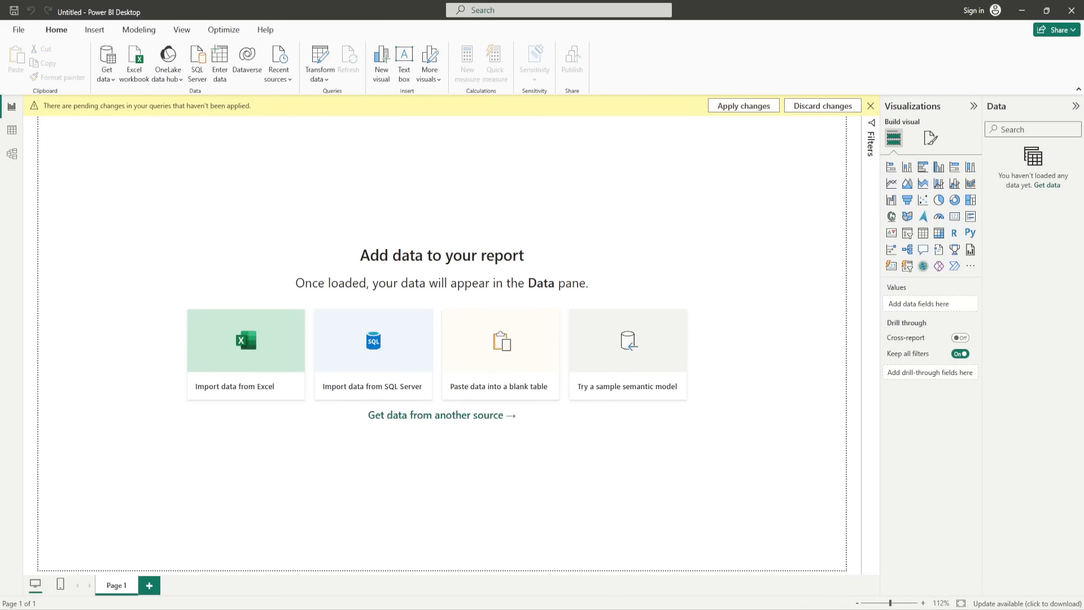